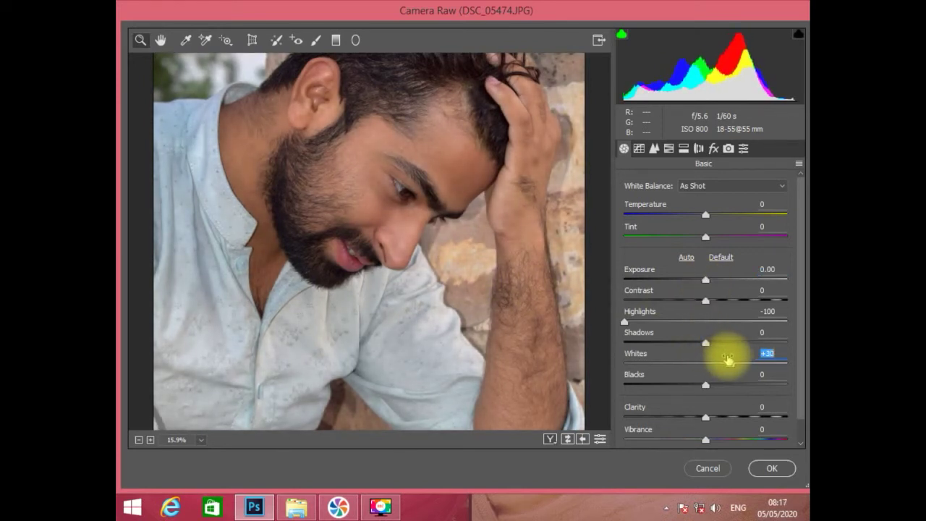
- Set Shadows to +18 and Clarity to +8 in the Camera Raw filter, then apply the adjustments
drag(705, 342, 716, 345)
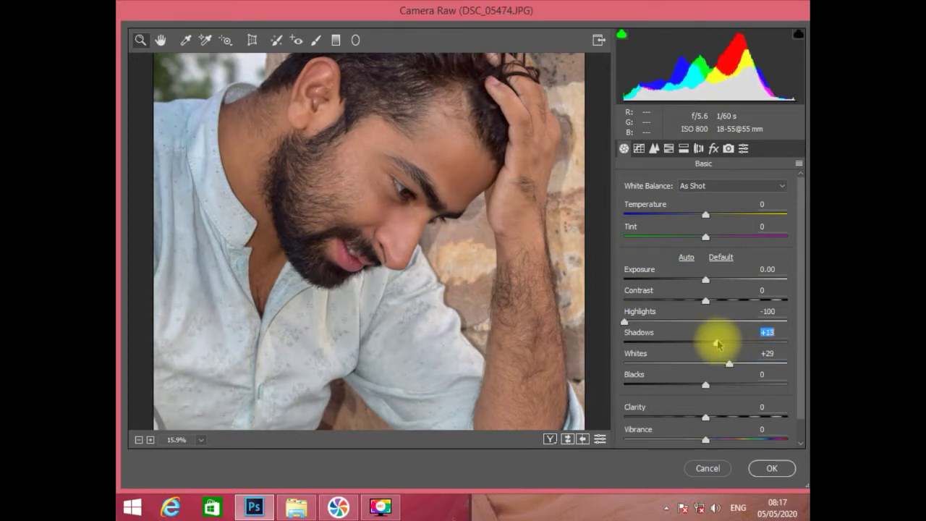
double_click(716, 344)
key(ctrl+0)
mouse_move(708, 343)
mouse_down()
mouse_move(771, 346)
mouse_move(705, 343)
mouse_move(727, 345)
mouse_move(719, 348)
mouse_up()
drag(705, 386, 711, 416)
click(720, 346)
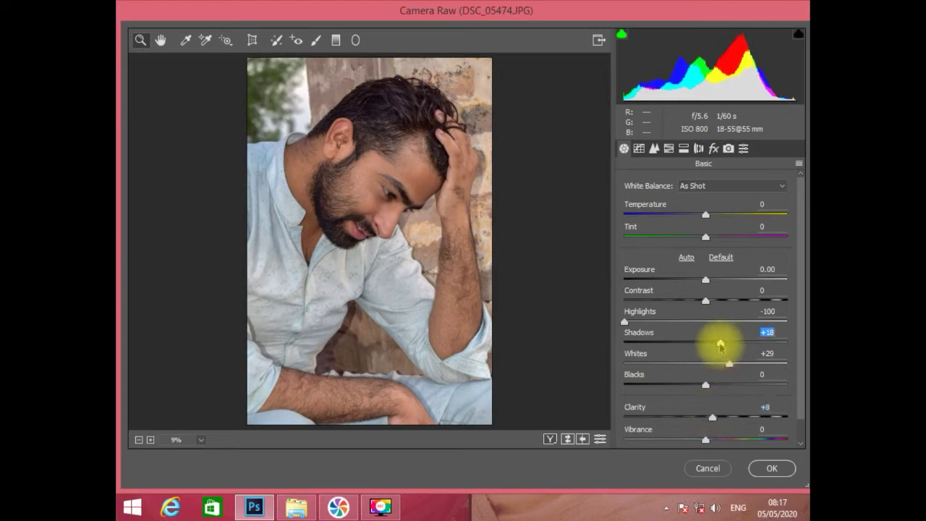
click(770, 469)
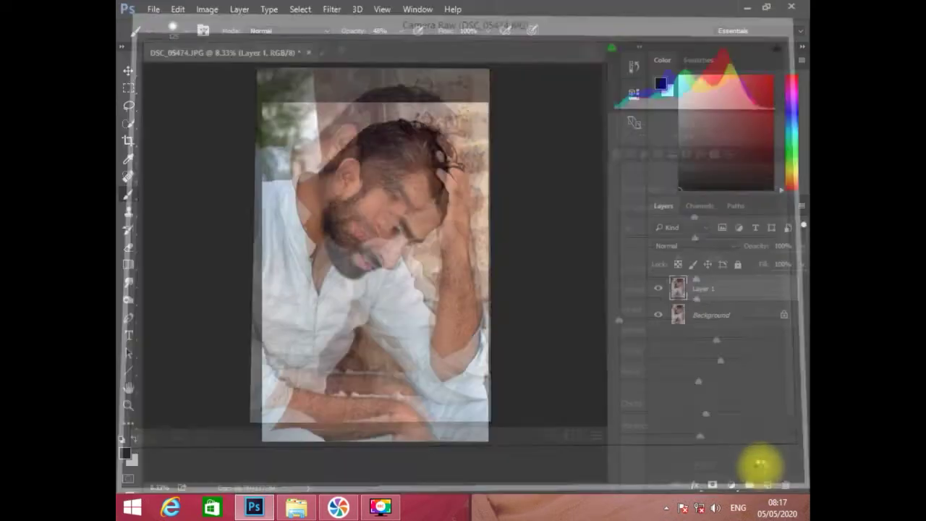
- Toggle the visibility of Layer 1 to compare the Camera Raw adjustments with the original photo
click(660, 290)
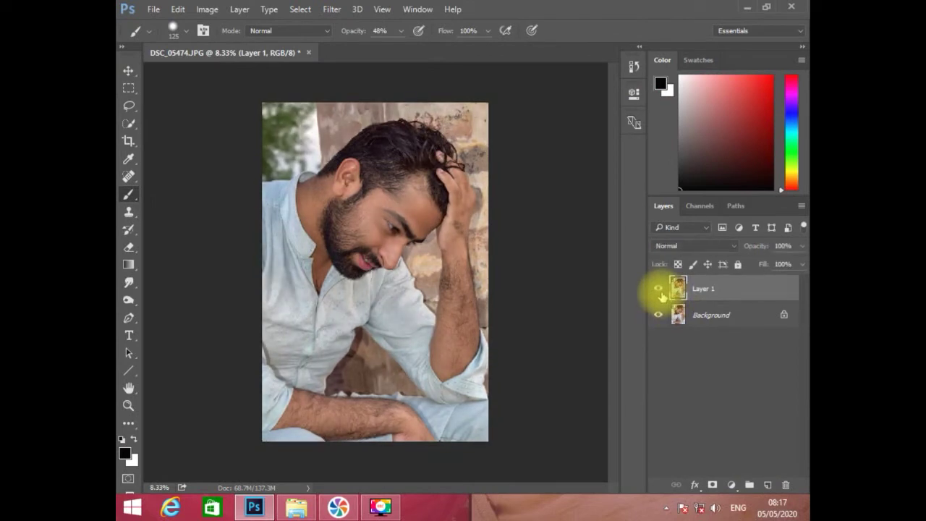
click(659, 291)
click(659, 291)
- Smooth the skin on the temple beside the eyebrow with the Mixer Brush, enlarging the brush to 250
key(ctrl+plus)
key(ctrl+plus)
right_click(128, 197)
click(151, 234)
scroll(337, 253, up, 3)
drag(411, 325, 409, 418)
key(bracketright)
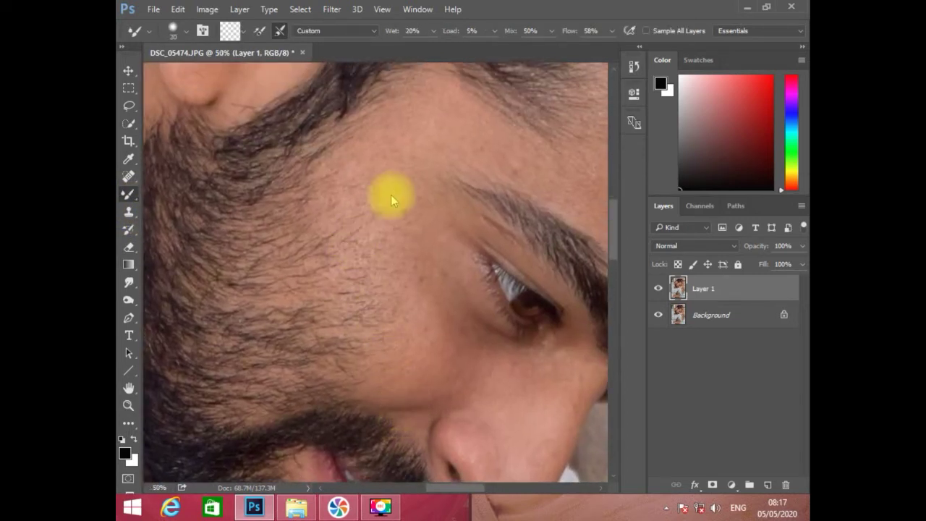
key(bracketright)
key(bracketright)
key(bracketright)
key(bracketright)
key(bracketright)
key(bracketright)
key(bracketright)
key(bracketright)
key(bracketright)
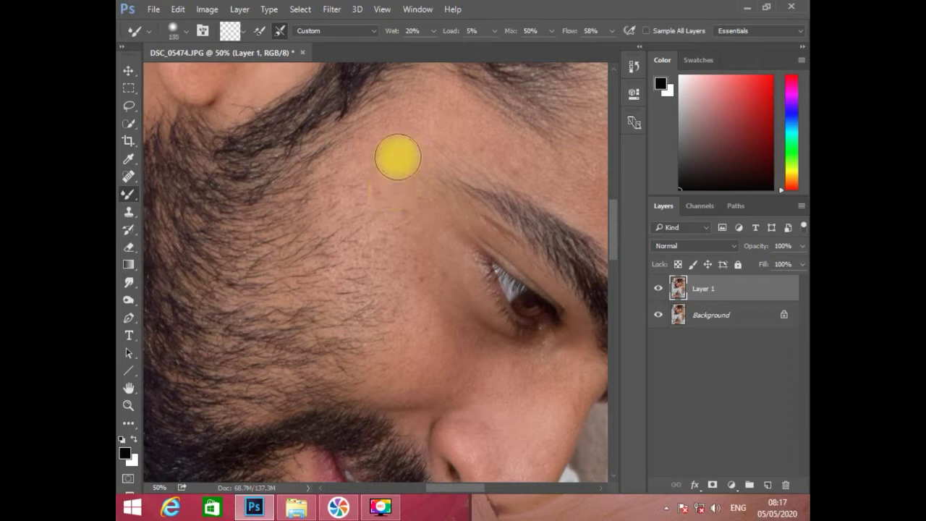
drag(434, 157, 430, 173)
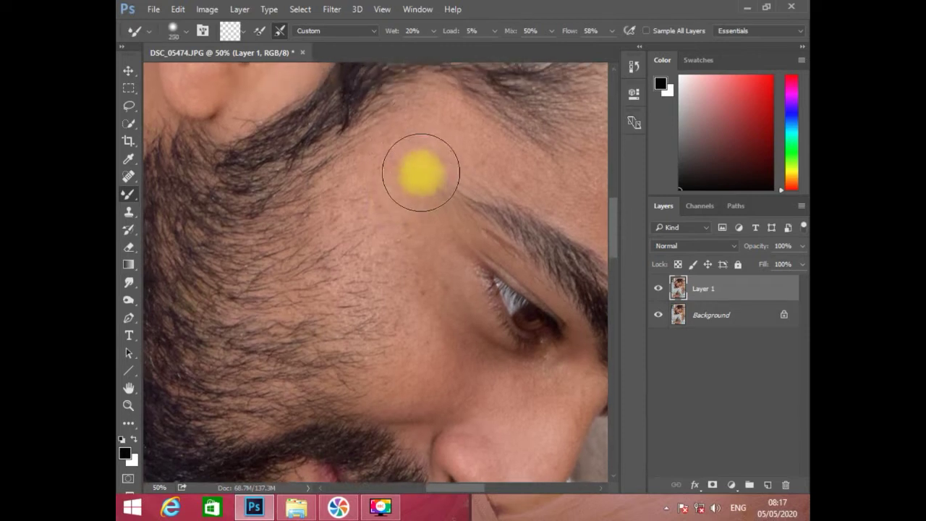
key(bracketright)
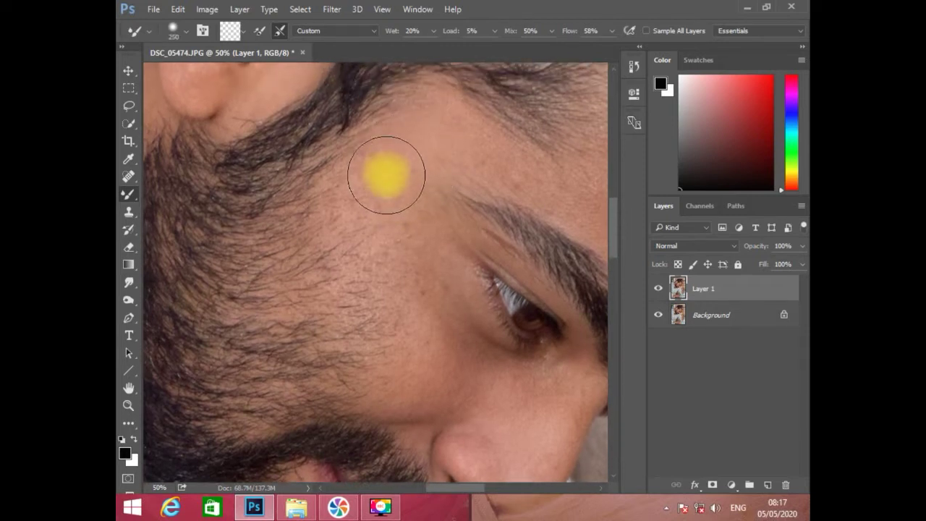
drag(369, 186, 353, 194)
key(bracketleft)
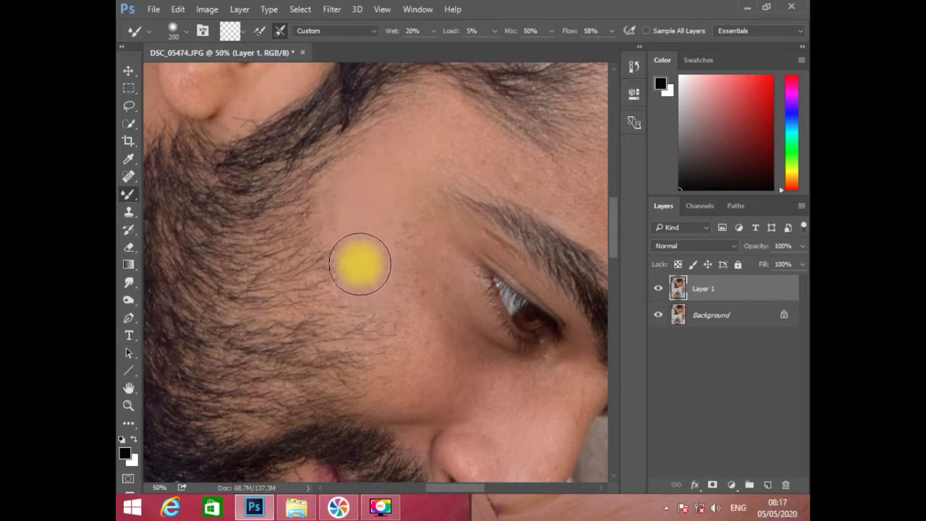
- Smooth the cheek between the beard and the eye down to the moustache, varying the Mixer Brush size between 150 and 300
scroll(356, 234, down, 2)
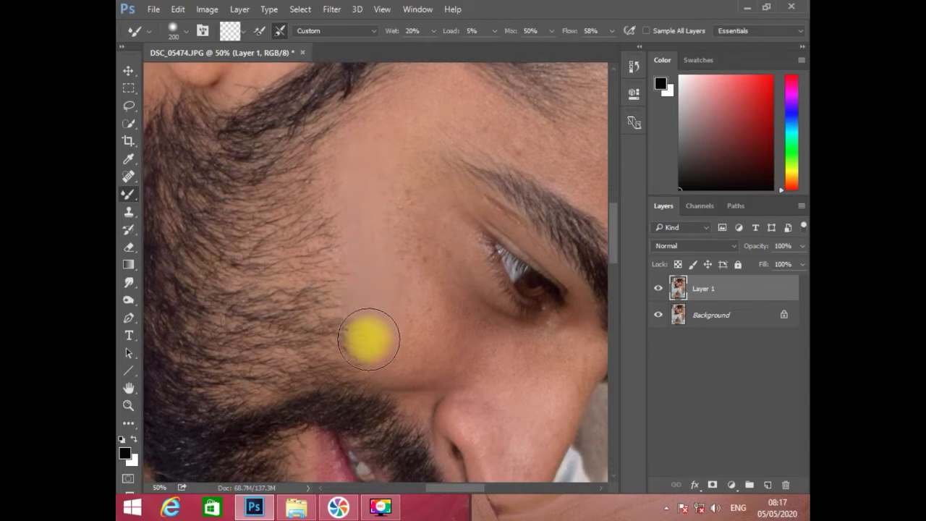
key(bracketleft)
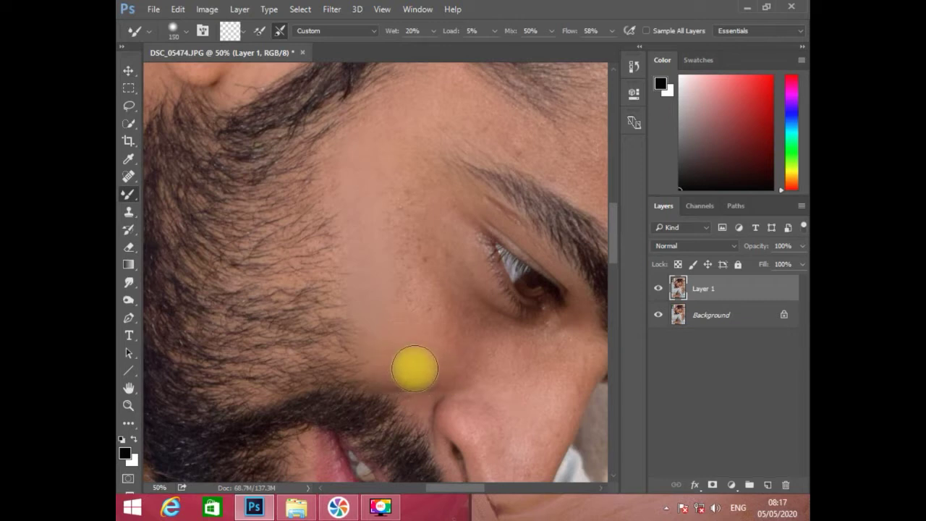
key(bracketright)
key(bracketright)
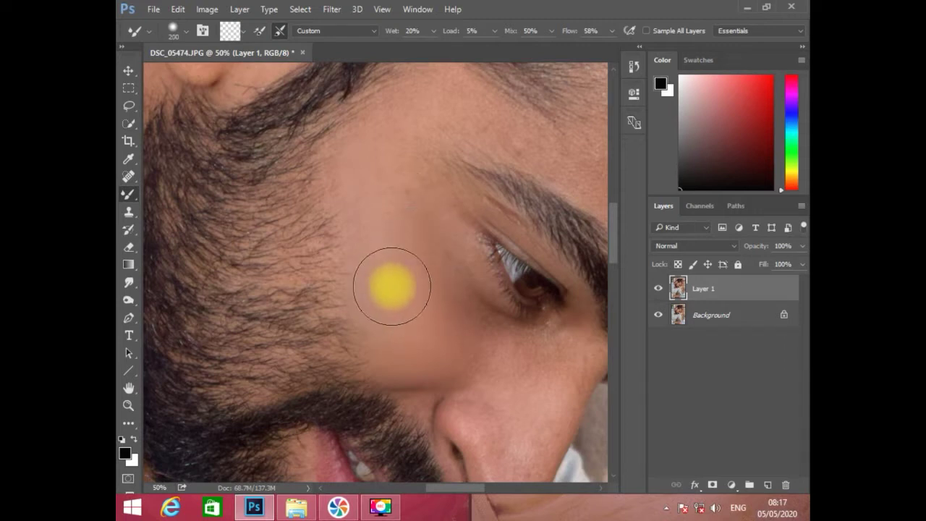
key(bracketleft)
key(bracketleft)
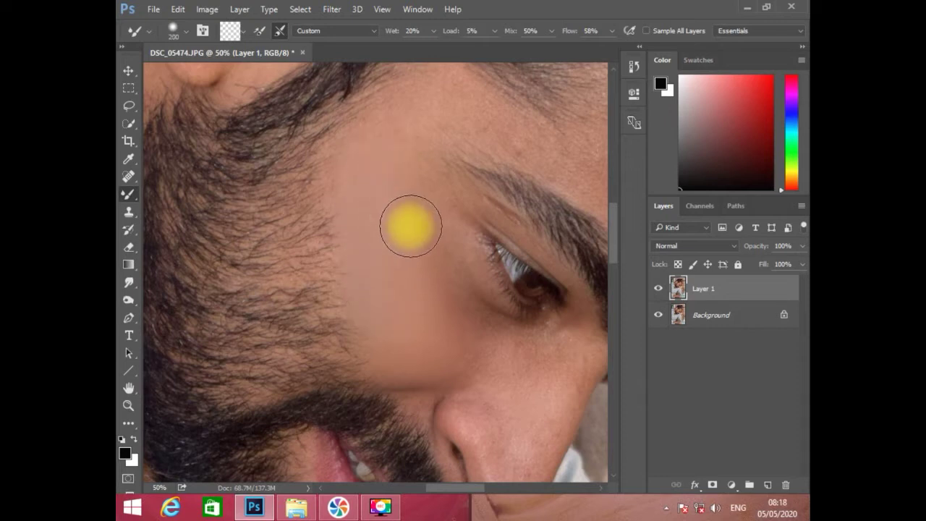
key(bracketright)
key(bracketright)
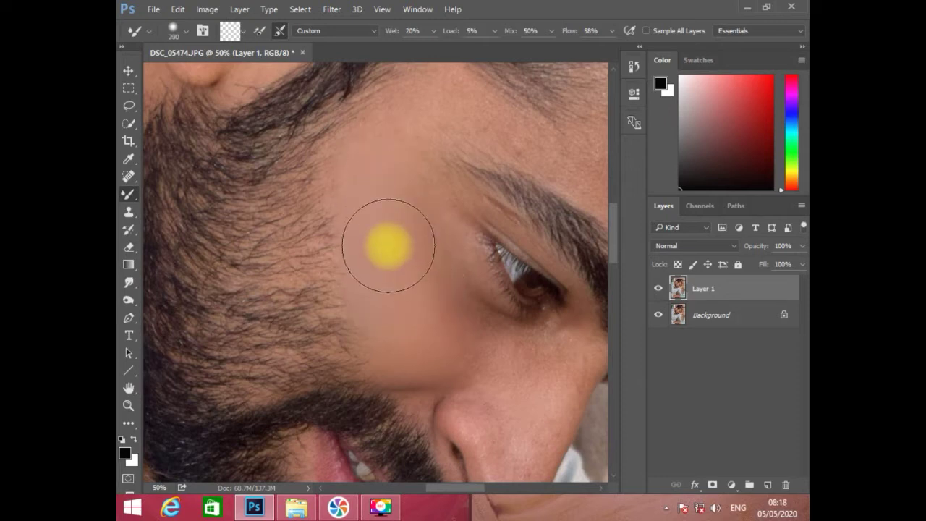
- Smooth the upper temple between the sideburn, the hairline and the outer end of the eyebrow with the Mixer Brush at 150
drag(371, 150, 370, 179)
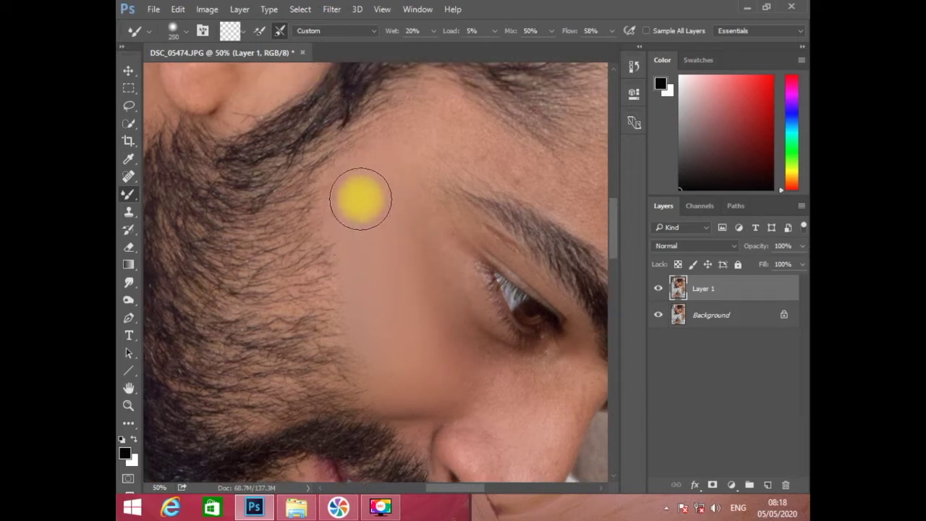
drag(432, 135, 395, 171)
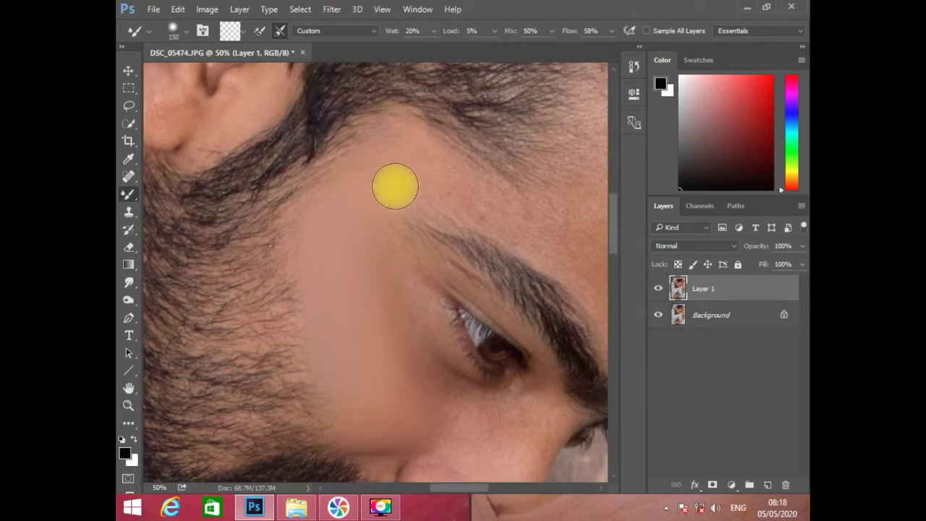
drag(401, 162, 360, 146)
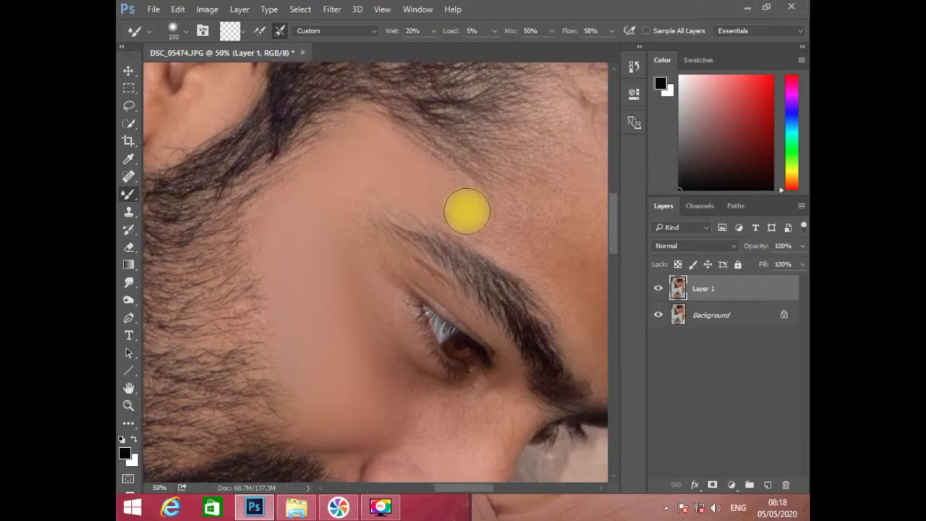
drag(373, 183, 375, 158)
- Smooth the forehead between the eyebrow and the hairline with the Mixer Brush, using a smaller brush close to the brow
drag(517, 174, 455, 177)
mouse_move(505, 219)
mouse_down()
mouse_move(436, 272)
mouse_move(479, 220)
mouse_up()
mouse_move(478, 220)
mouse_down()
mouse_move(456, 296)
mouse_move(489, 315)
mouse_up()
mouse_move(542, 242)
mouse_down()
mouse_move(486, 250)
mouse_move(442, 303)
mouse_up()
key(bracketleft)
key(bracketleft)
key(bracketleft)
drag(502, 280, 471, 301)
key(bracketright)
key(bracketright)
key(bracketright)
key(bracketright)
drag(428, 260, 389, 207)
drag(395, 272, 421, 299)
key(bracketleft)
key(bracketleft)
drag(329, 224, 371, 227)
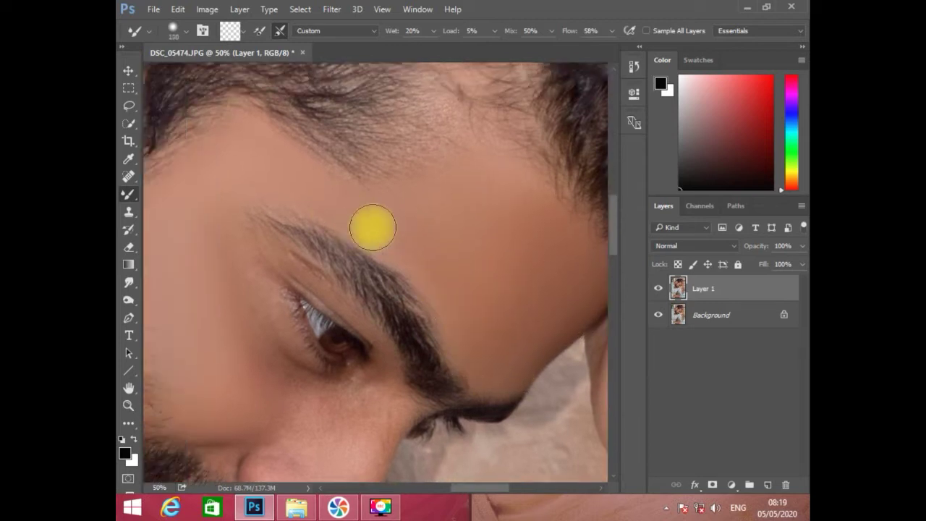
- Smooth the skin around the eye and beneath the eyebrow with a smaller Mixer Brush
drag(252, 304, 314, 252)
key(bracketleft)
key(bracketleft)
drag(389, 321, 376, 257)
drag(375, 347, 376, 224)
- Smooth the skin texture along the side and bridge of the nose with the Mixer Brush
key(ctrl+plus)
key(bracketleft)
key(bracketleft)
key(bracketleft)
drag(389, 295, 422, 241)
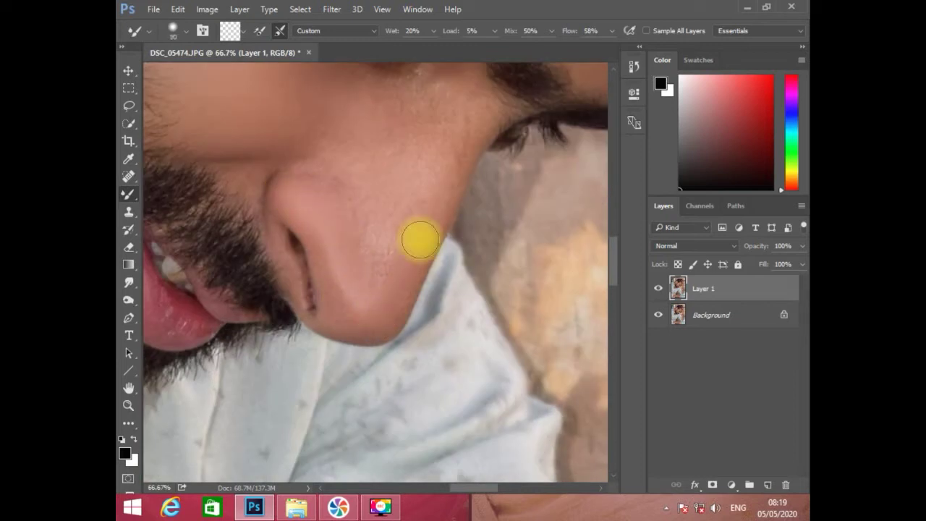
drag(442, 205, 438, 214)
drag(395, 301, 453, 189)
mouse_move(463, 107)
mouse_down()
mouse_move(475, 174)
mouse_move(464, 218)
mouse_up()
mouse_move(468, 161)
mouse_down()
mouse_move(456, 183)
mouse_move(473, 147)
mouse_move(393, 352)
mouse_up()
key(bracketright)
key(bracketright)
mouse_move(439, 166)
mouse_down()
mouse_move(402, 216)
mouse_move(389, 310)
mouse_up()
drag(430, 276, 446, 217)
- Blend the outer edge of the nose from the inner eye corner down to the tip with the Mixer Brush
key(bracketleft)
key(bracketleft)
drag(497, 149, 481, 195)
mouse_move(471, 121)
mouse_down()
mouse_move(464, 159)
mouse_move(486, 124)
mouse_move(401, 309)
mouse_up()
key(bracketright)
drag(453, 147, 423, 238)
scroll(416, 275, down, 1)
scroll(477, 138, up, 1)
key(bracketleft)
drag(501, 154, 467, 225)
scroll(462, 231, down, 1)
drag(451, 262, 412, 344)
drag(422, 381, 470, 165)
- Refine the skin beside the nose and even out the shading from the bridge to the tip with the Mixer Brush
key(bracketright)
key(bracketright)
mouse_move(397, 185)
mouse_down()
mouse_move(395, 261)
mouse_move(357, 168)
mouse_up()
key(bracketleft)
key(bracketleft)
key(bracketleft)
key(bracketleft)
mouse_move(482, 152)
mouse_down()
mouse_move(483, 194)
mouse_move(442, 291)
mouse_up()
drag(448, 189, 423, 334)
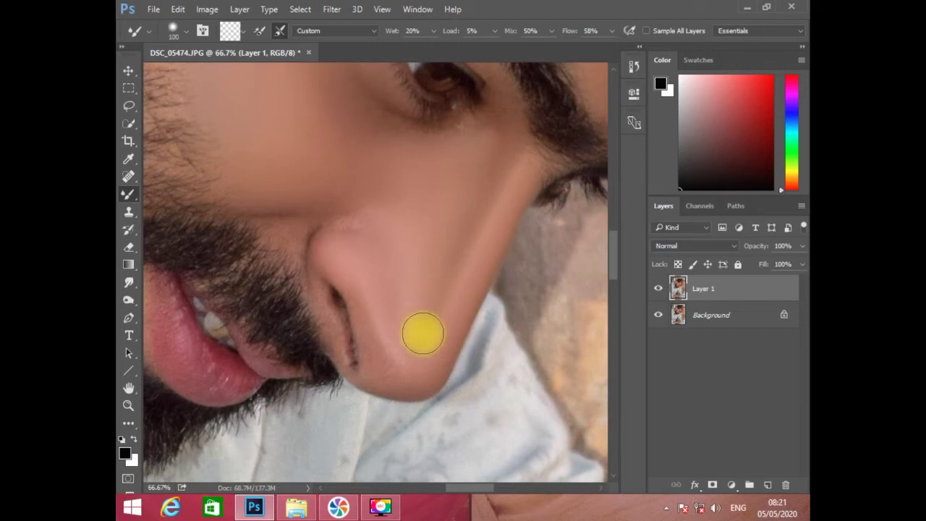
scroll(420, 334, down, 1)
scroll(499, 253, up, 1)
drag(448, 190, 367, 353)
- Check the whole portrait, then touch up the cheek beside the nose and below the eye with the Mixer Brush
scroll(366, 353, down, 6)
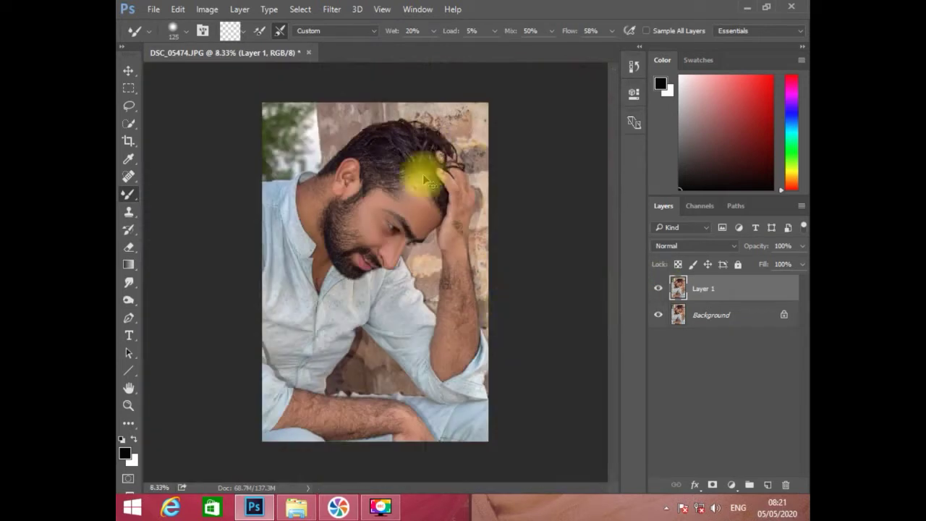
scroll(418, 167, up, 5)
scroll(372, 311, down, 1)
scroll(333, 275, up, 1)
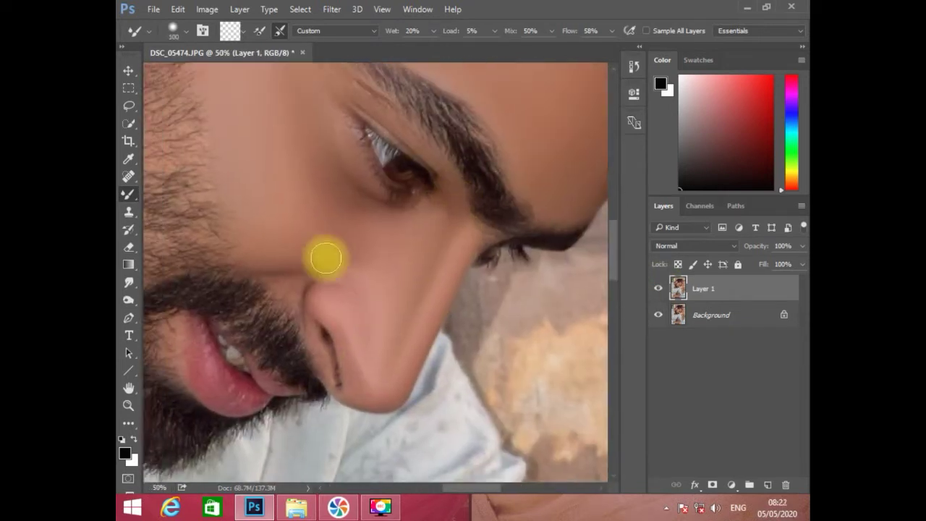
scroll(297, 287, up, 1)
key(bracketleft)
key(bracketleft)
scroll(340, 246, down, 1)
scroll(290, 231, up, 1)
key(bracketright)
key(bracketright)
key(bracketright)
key(bracketright)
key(bracketright)
key(bracketright)
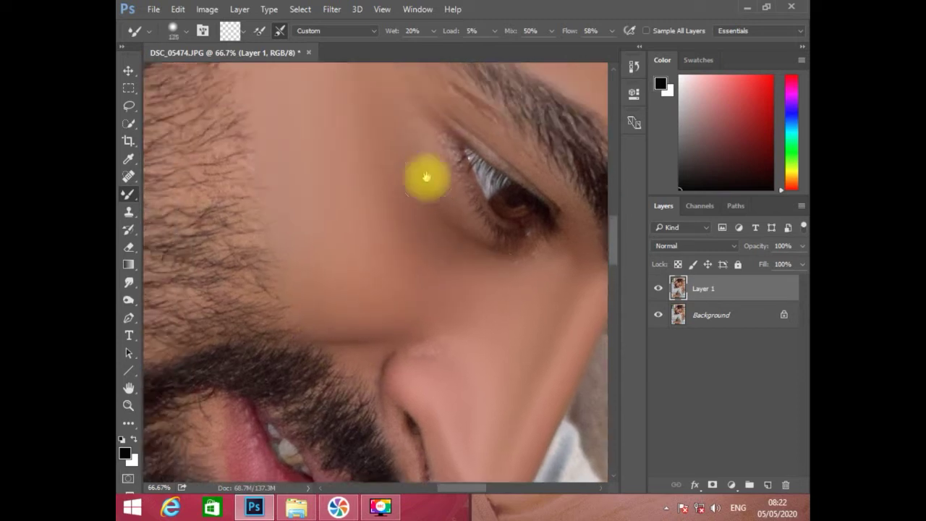
- Smooth the lips and the skin around the nostril with a small Mixer Brush
scroll(426, 178, down, 1)
key(bracketleft)
key(bracketleft)
key(bracketleft)
scroll(297, 181, down, 2)
scroll(289, 268, up, 3)
key(bracketleft)
key(bracketleft)
key(bracketleft)
mouse_move(351, 263)
mouse_down()
mouse_move(398, 305)
mouse_move(347, 237)
mouse_move(405, 255)
mouse_up()
- Smooth the skin of the earlobe and the inner folds of the ear with the Mixer Brush
key(ctrl+minus)
key(bracketright)
scroll(483, 185, down, 1)
scroll(461, 244, up, 2)
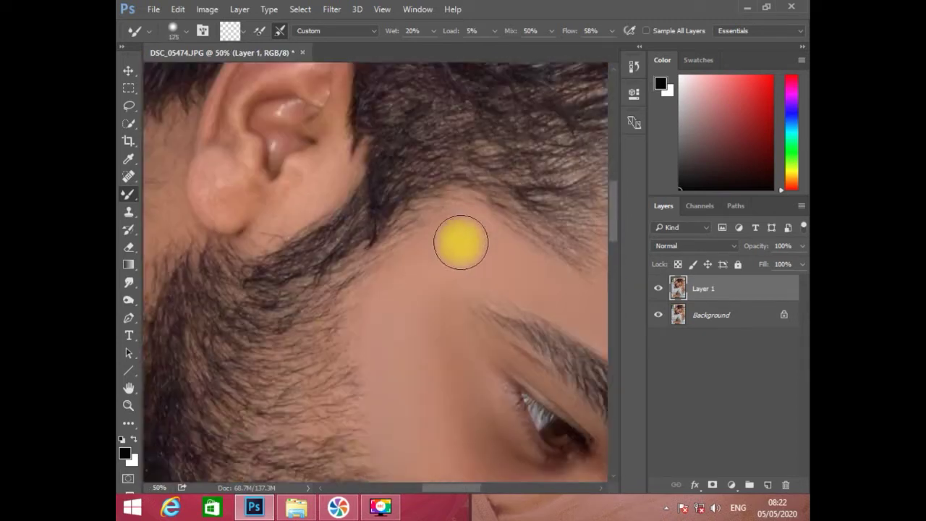
scroll(333, 216, up, 1)
scroll(249, 275, up, 1)
scroll(247, 249, up, 1)
key(bracketleft)
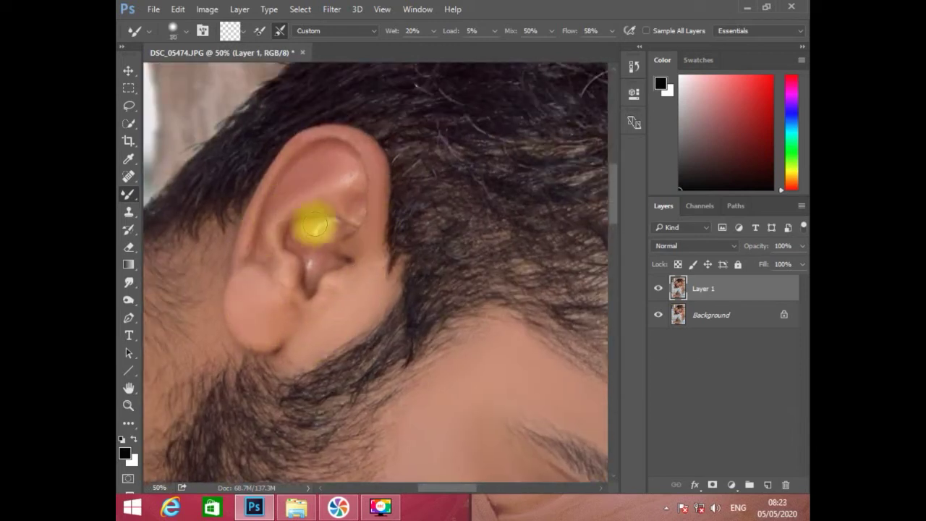
- Smooth the neck between the ear, the shirt collar and the beard with a larger Mixer Brush
drag(290, 303, 431, 268)
key(bracketright)
key(bracketright)
key(bracketright)
key(bracketright)
key(bracketright)
mouse_move(333, 254)
mouse_down()
mouse_move(313, 234)
mouse_move(287, 234)
mouse_up()
drag(311, 281, 337, 265)
key(bracketright)
scroll(275, 217, down, 2)
key(bracketleft)
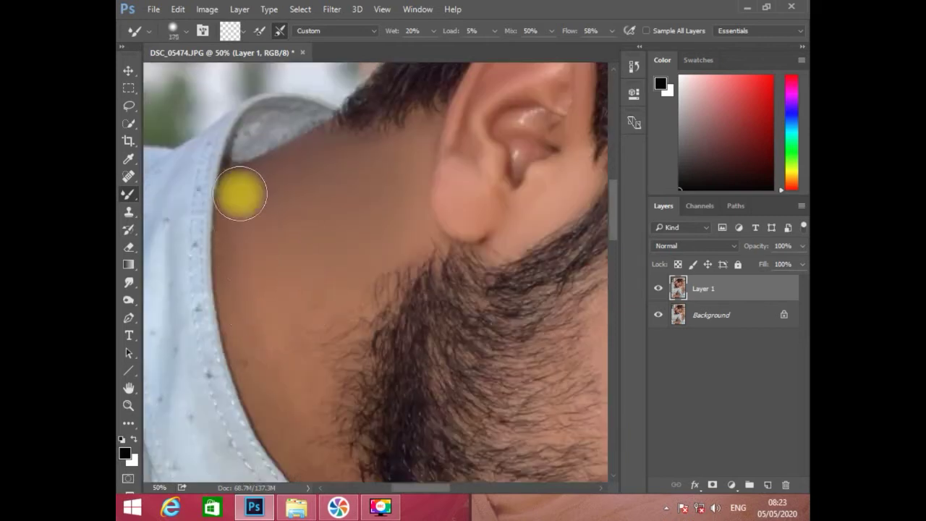
- Smooth the lower neck between the beard and the collar tip with the Mixer Brush at about 200
scroll(325, 306, down, 1)
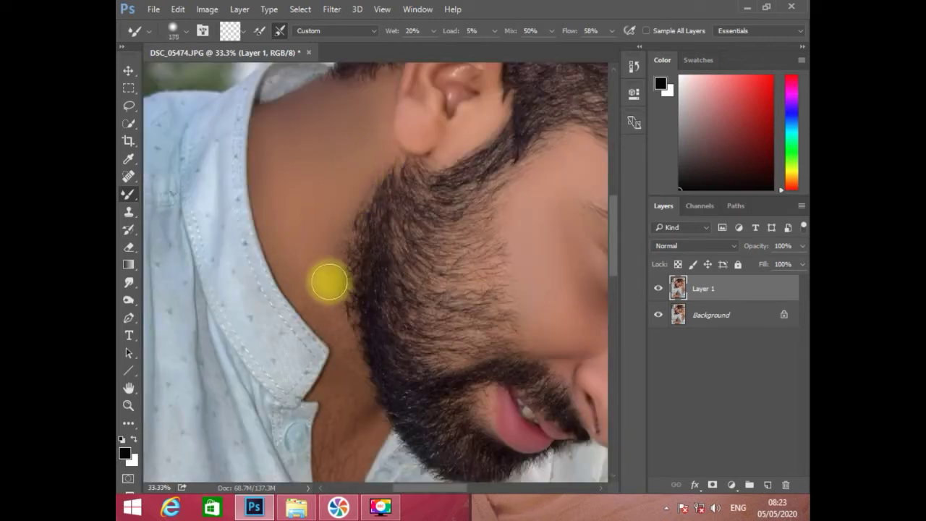
scroll(327, 275, up, 2)
scroll(347, 311, down, 1)
scroll(318, 253, down, 1)
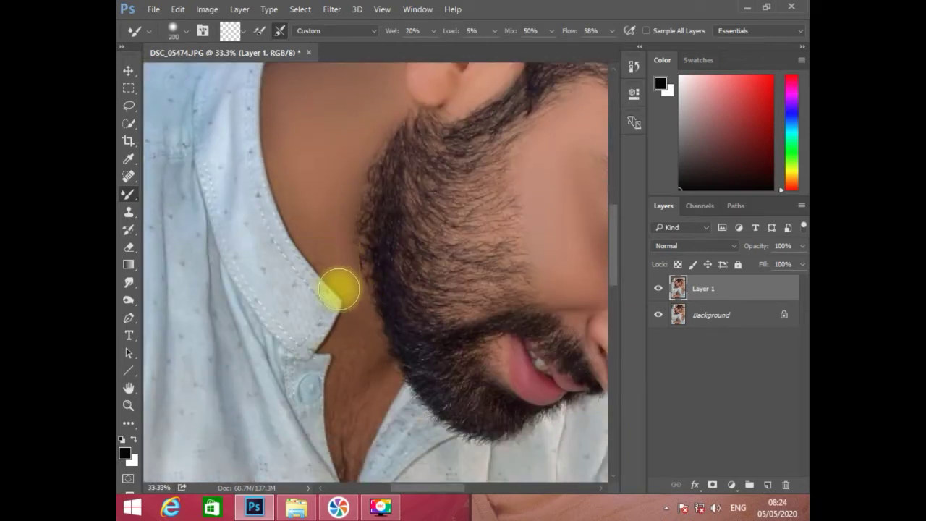
- Smooth the skin in the shirt opening and on the raised hand with the Mixer Brush
scroll(329, 319, down, 1)
key(bracketright)
key(bracketleft)
key(bracketleft)
key(bracketleft)
scroll(325, 253, down, 1)
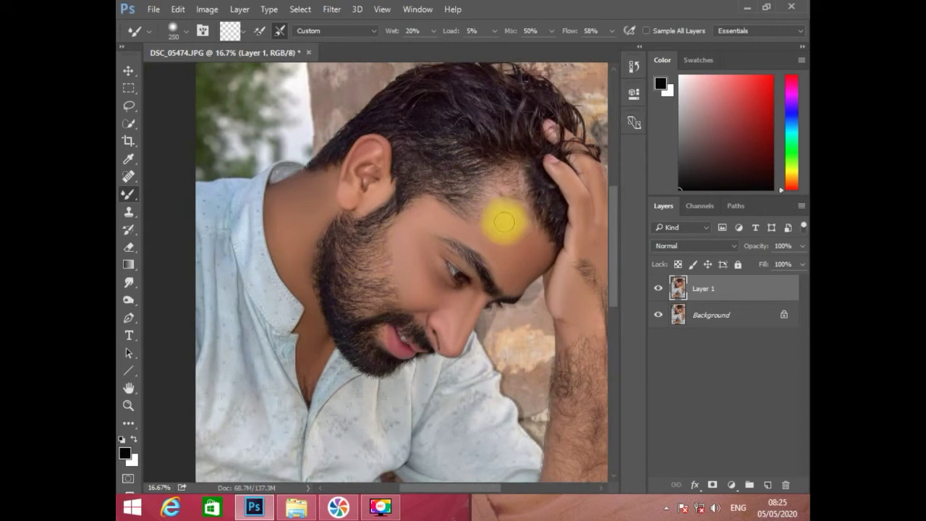
- Toggle the visibility of Layer 1 to compare the smoothed skin with the original photo
click(657, 288)
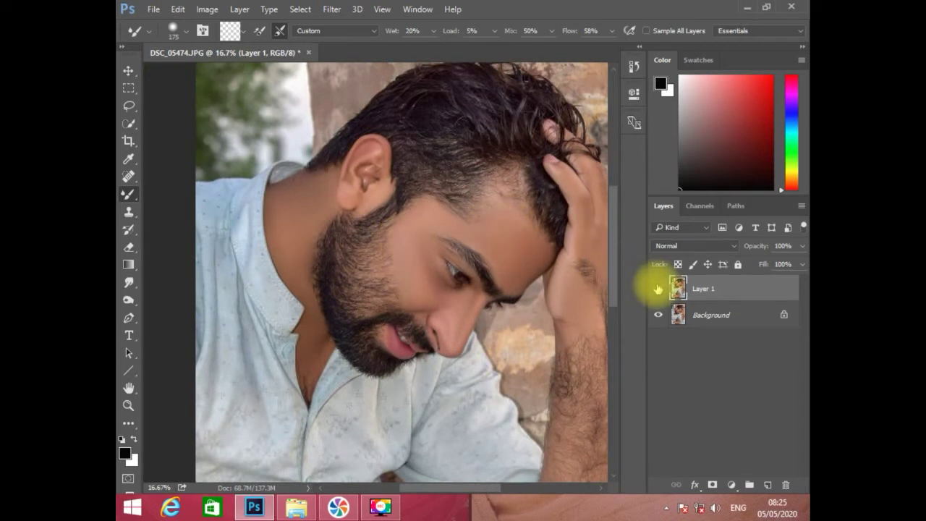
key(ctrl+minus)
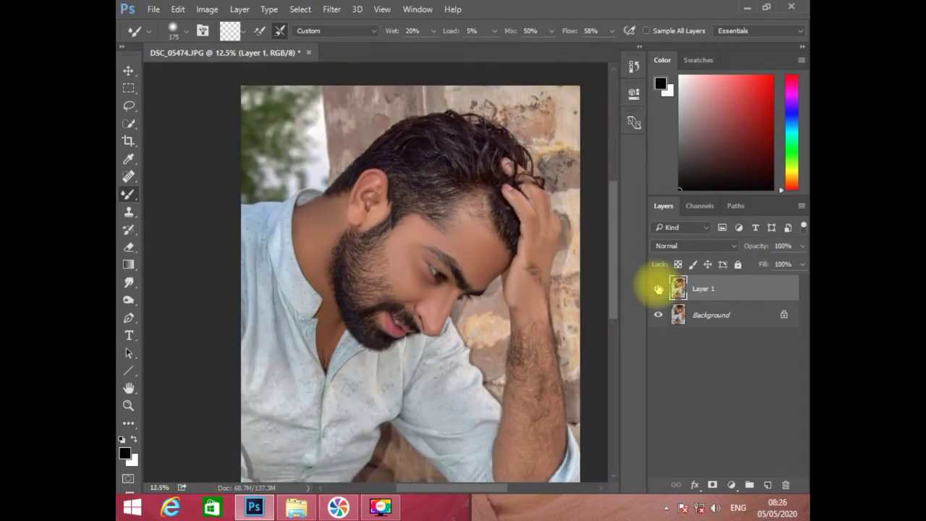
scroll(481, 372, up, 4)
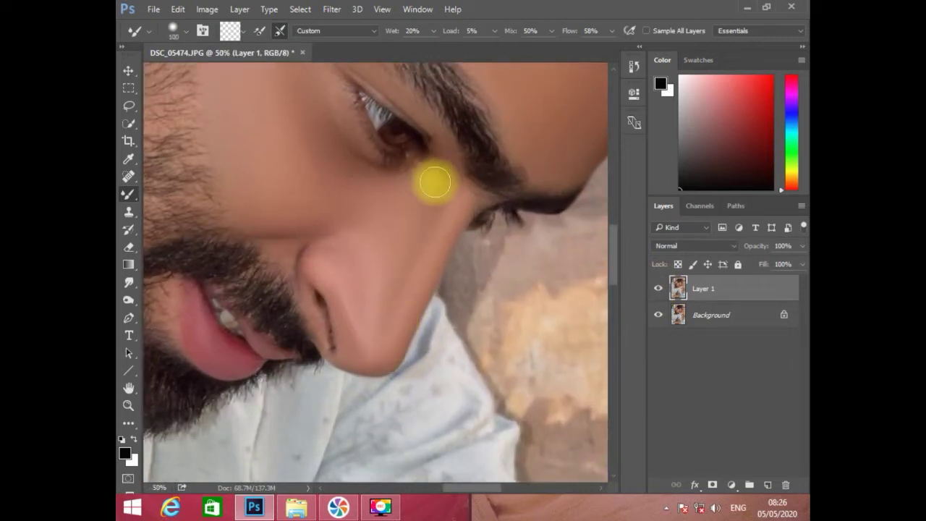
- Smooth the nose from the bridge down to the tip with the Mixer Brush at about 100
key(bracketleft)
drag(446, 191, 419, 263)
drag(440, 208, 419, 271)
drag(424, 235, 418, 258)
drag(437, 216, 393, 309)
drag(421, 244, 391, 344)
drag(409, 277, 387, 336)
key(bracketright)
drag(434, 231, 416, 287)
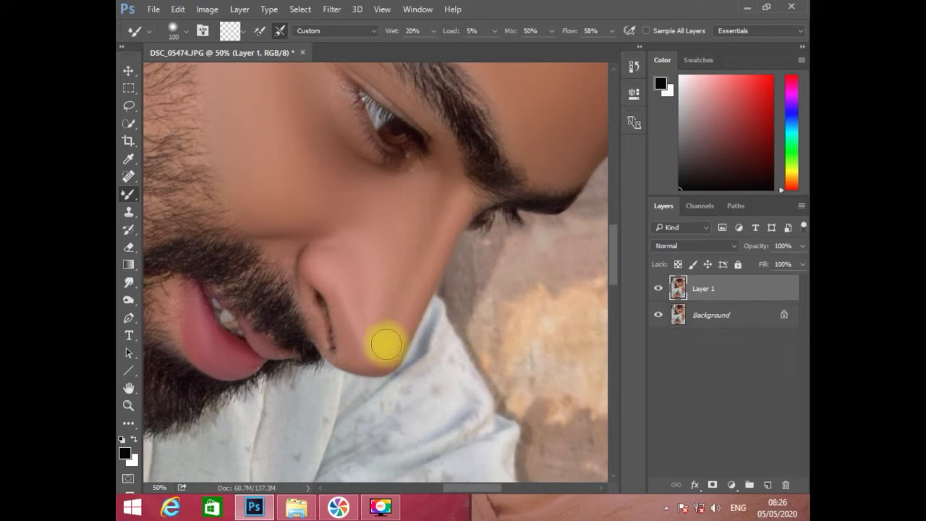
- Refine the far side and tip of the nose with repeated strokes of a slightly smaller Mixer Brush
key(ctrl+minus)
key(ctrl+minus)
key(ctrl+minus)
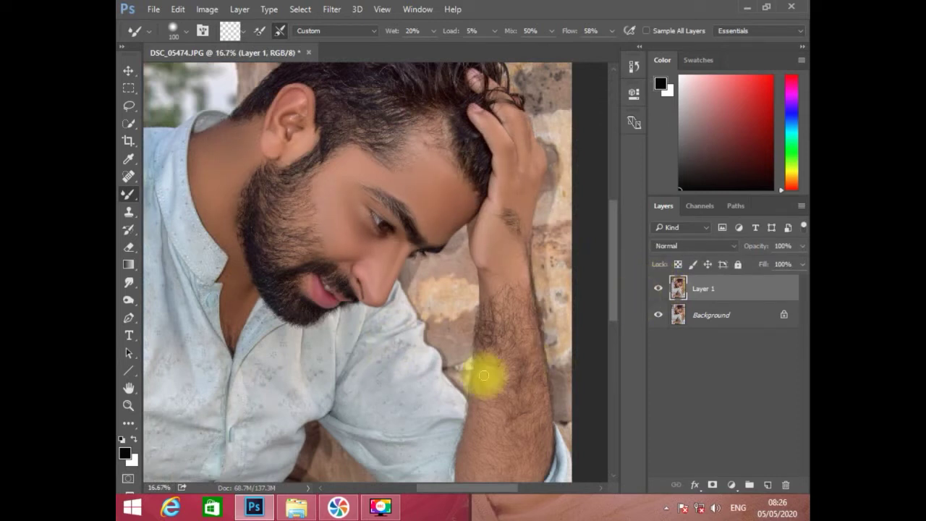
key(ctrl+plus)
key(ctrl+plus)
key(ctrl+plus)
key(bracketleft)
drag(416, 243, 414, 279)
drag(433, 228, 386, 340)
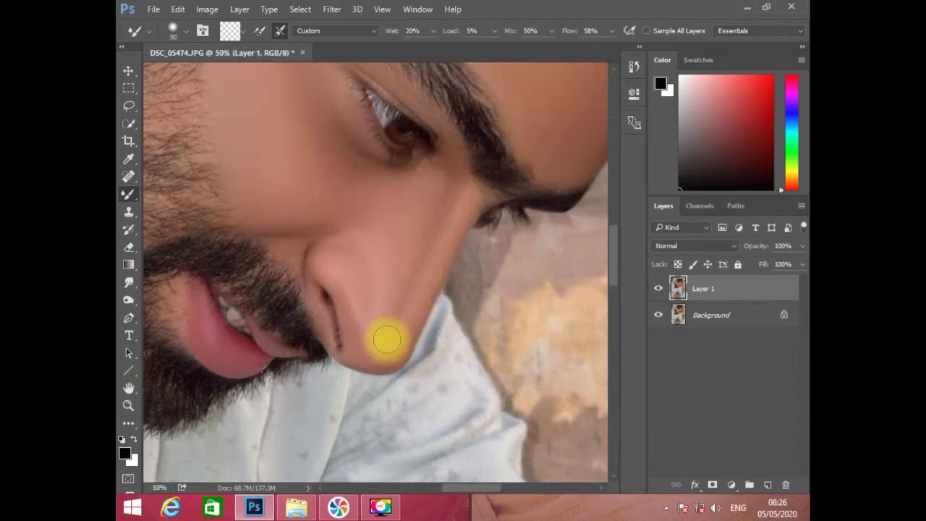
drag(431, 230, 391, 338)
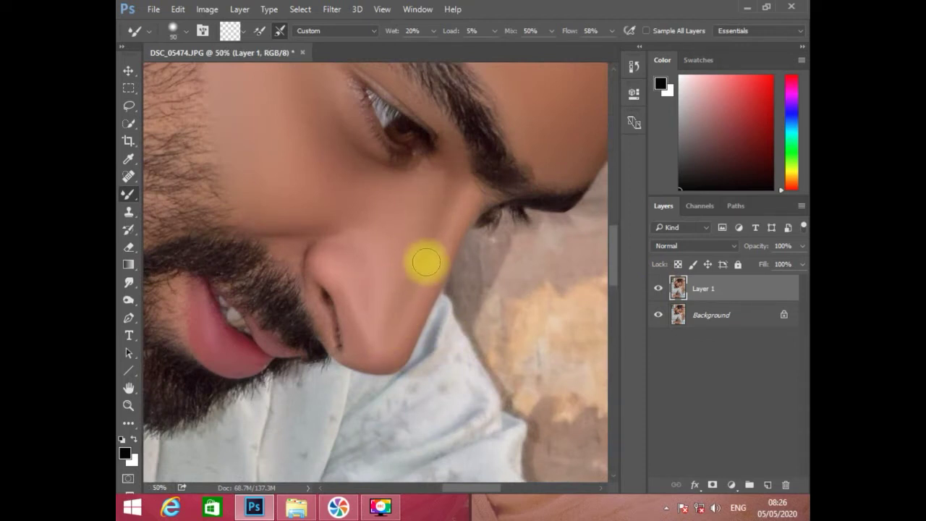
- Blend the upper edge of the nose bridge towards the far eye with the Mixer Brush
key(ctrl+minus)
key(ctrl+minus)
key(ctrl+minus)
key(ctrl+plus)
key(ctrl+plus)
key(ctrl+plus)
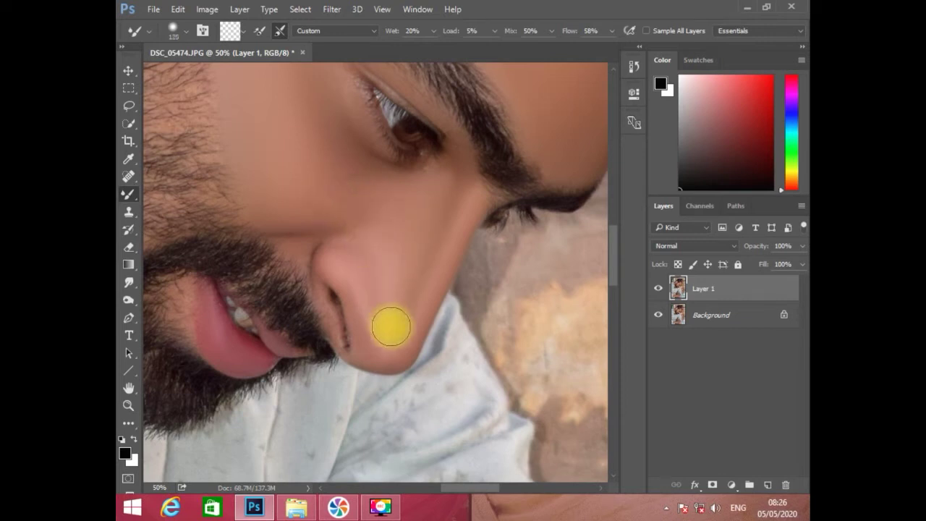
drag(437, 254, 463, 223)
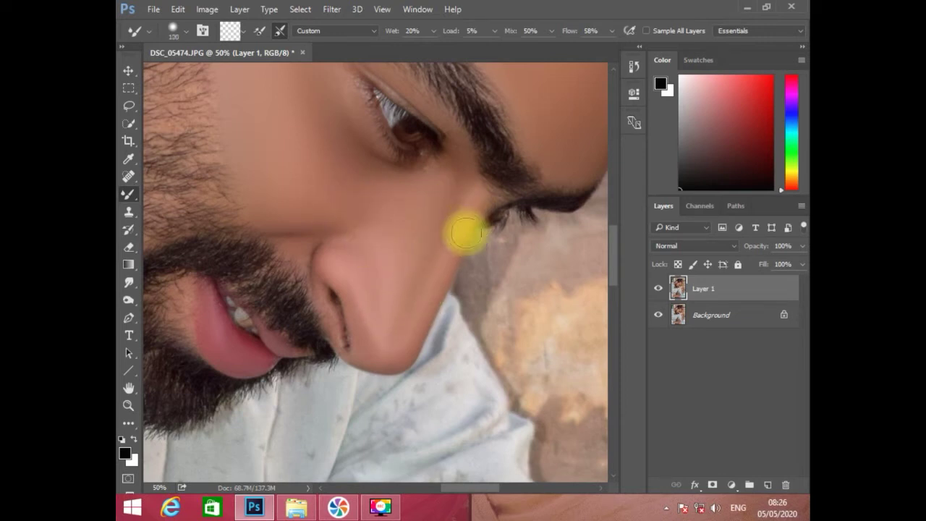
- Examine the smoothed nose and eye area up close and within the whole portrait
key(ctrl+minus)
key(ctrl+minus)
key(ctrl+minus)
key(ctrl+minus)
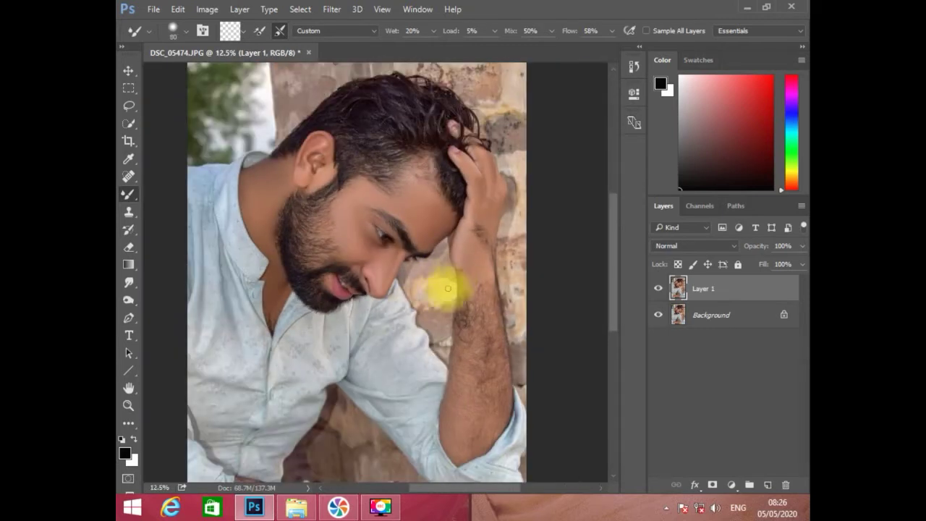
key(ctrl+plus)
key(ctrl+plus)
key(ctrl+plus)
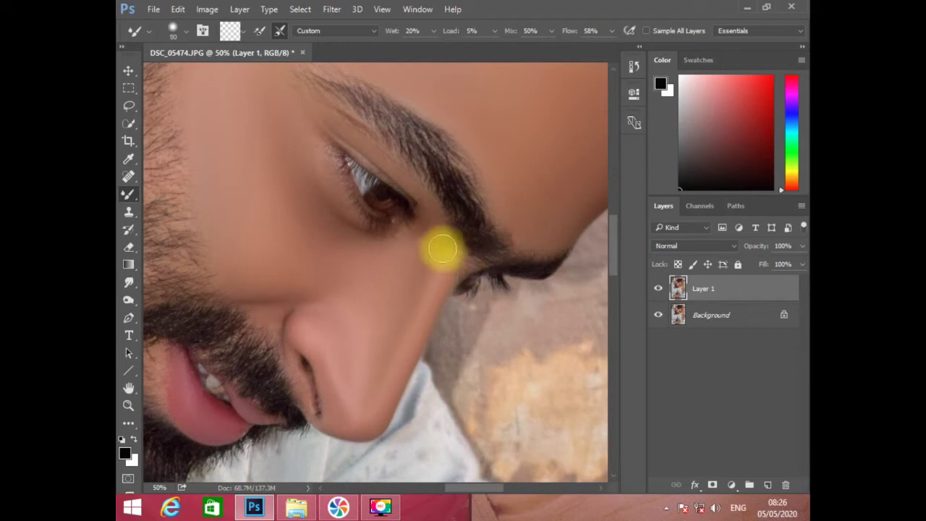
key(ctrl+minus)
key(ctrl+minus)
key(ctrl+minus)
key(ctrl+minus)
key(ctrl+minus)
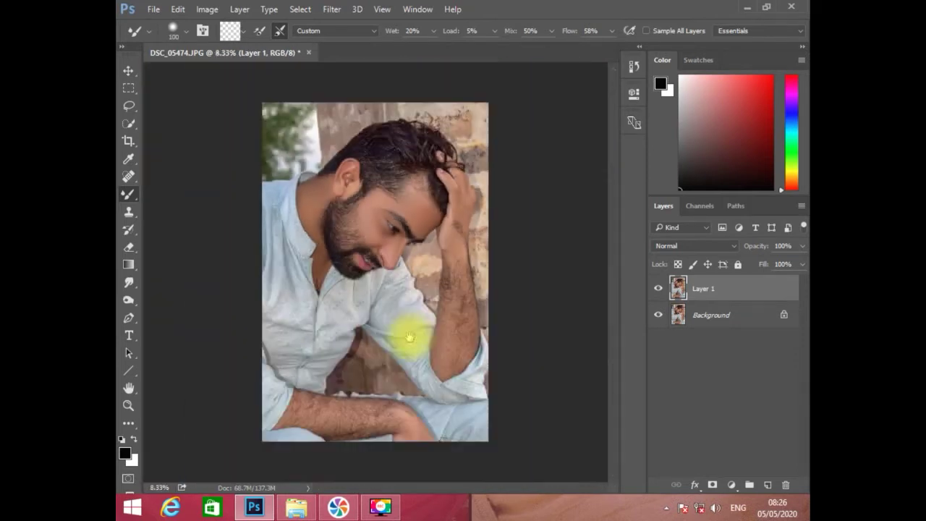
key(ctrl+plus)
drag(393, 329, 403, 334)
key(ctrl+minus)
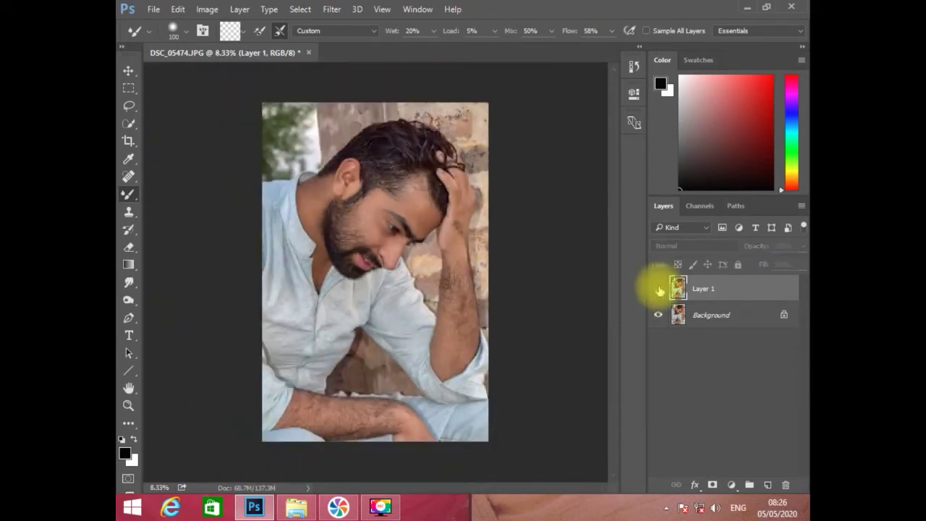
key(ctrl+e)
key(ctrl+z)
key(ctrl+s)
click(764, 467)
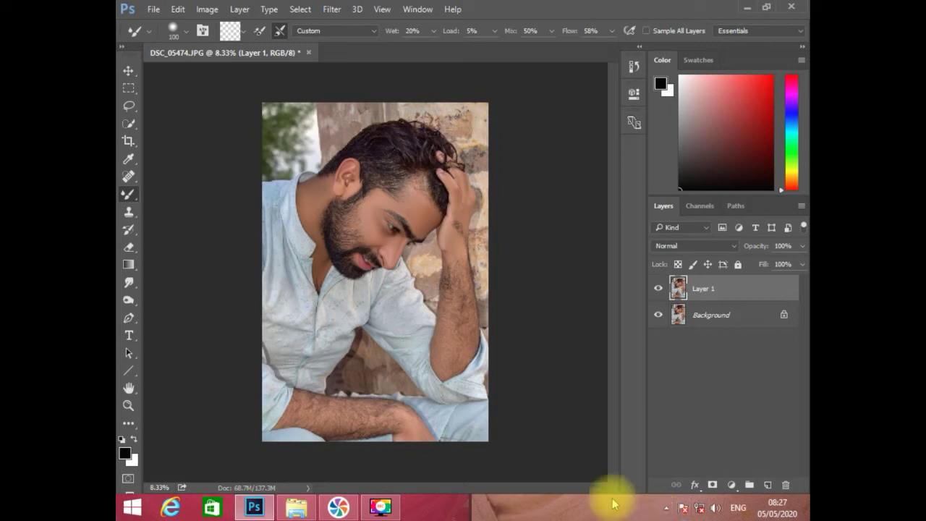
- Open the Camera Raw filter on Layer 1 and set Highlights to -100, Whites to +34, Shadows to +21 and Clarity to +10
key(ctrl+shift+a)
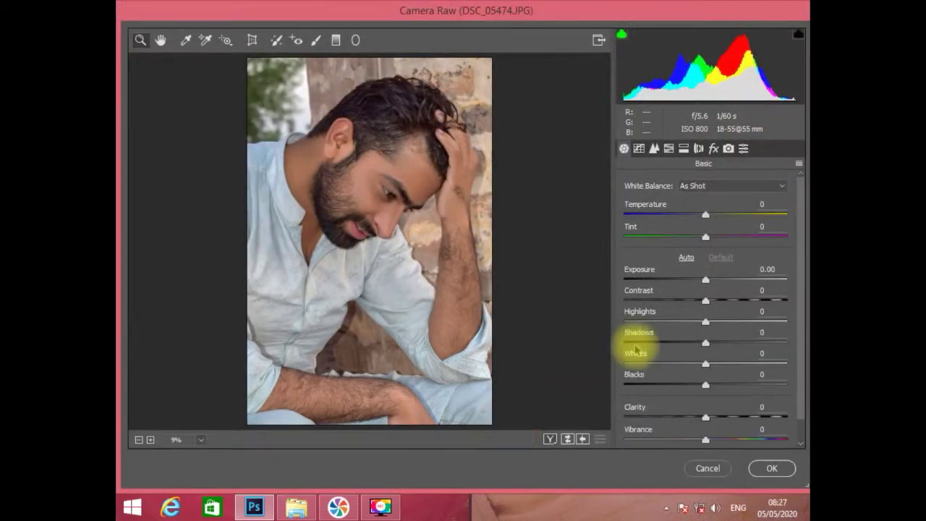
drag(703, 321, 627, 316)
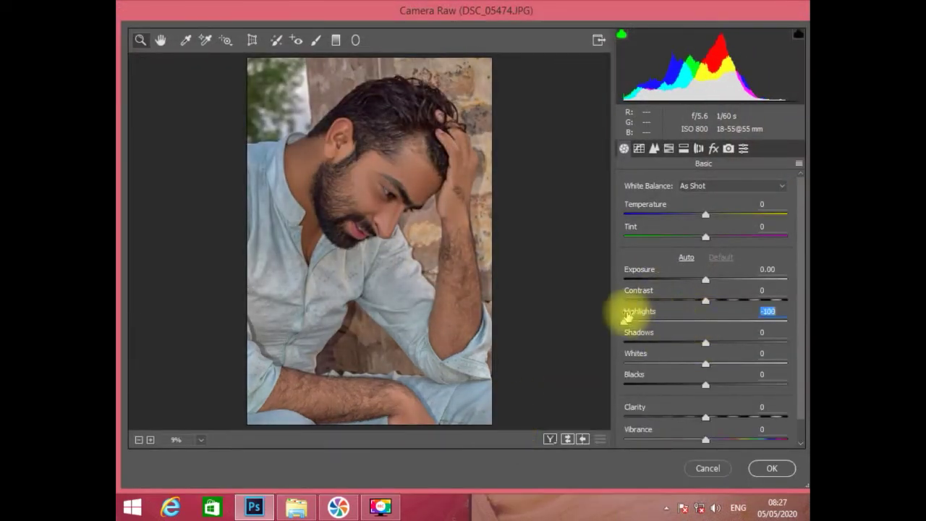
drag(706, 364, 722, 341)
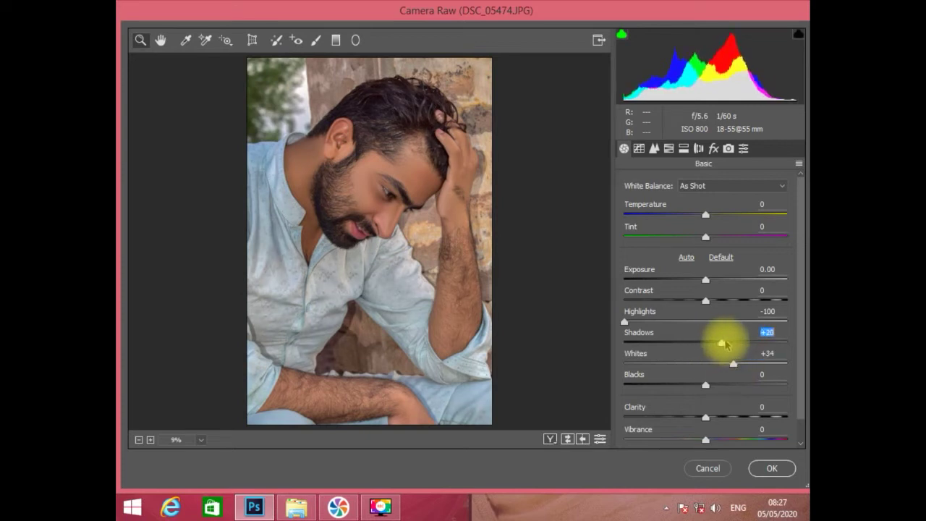
drag(707, 417, 718, 412)
- Set the Camera Raw noise reduction to Luminance 41 and Luminance Detail 100
click(654, 149)
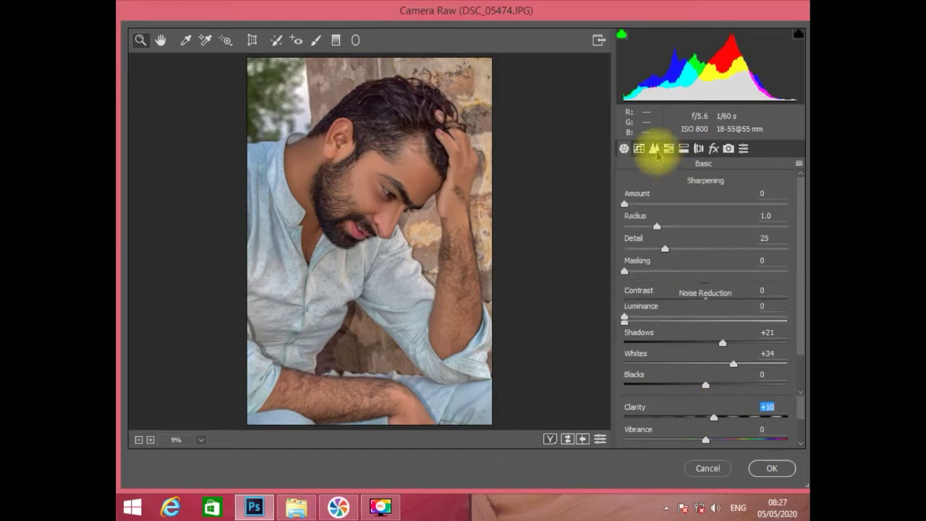
drag(661, 317, 690, 317)
click(765, 328)
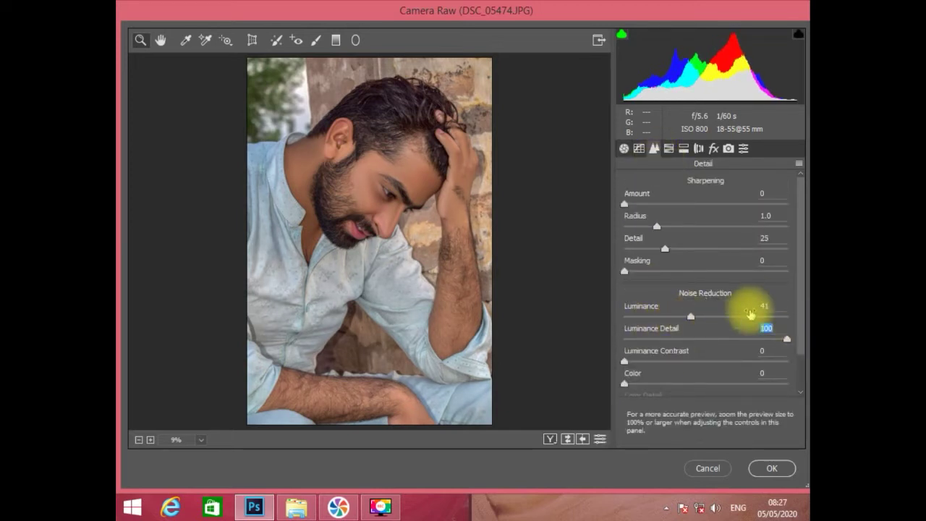
- Adjust the HSL saturation to Yellows -93, Reds +89 and Oranges -19
click(668, 148)
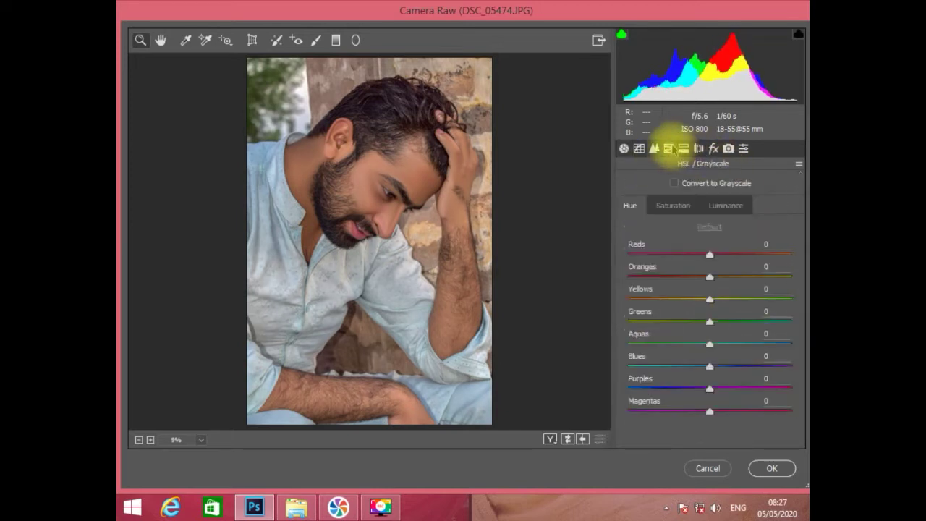
click(669, 206)
drag(709, 298, 631, 293)
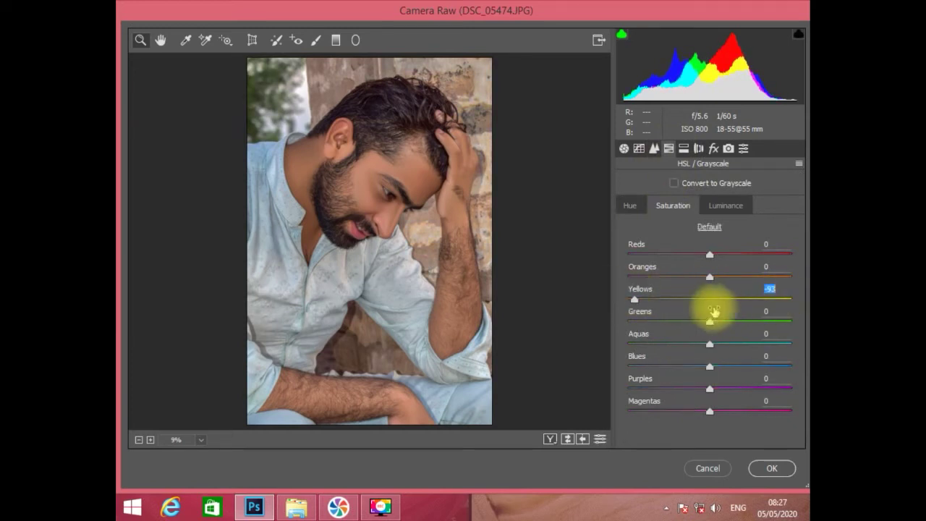
click(630, 206)
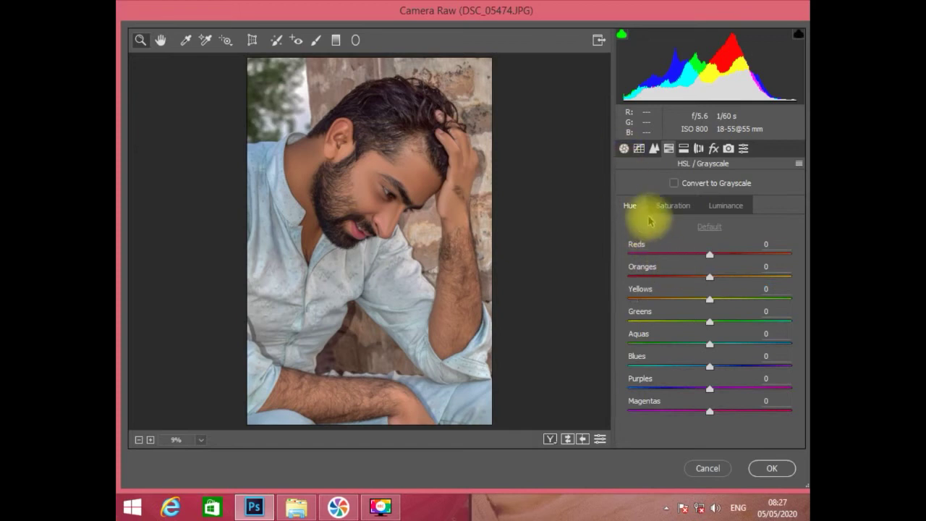
click(655, 206)
drag(709, 255, 782, 269)
click(700, 268)
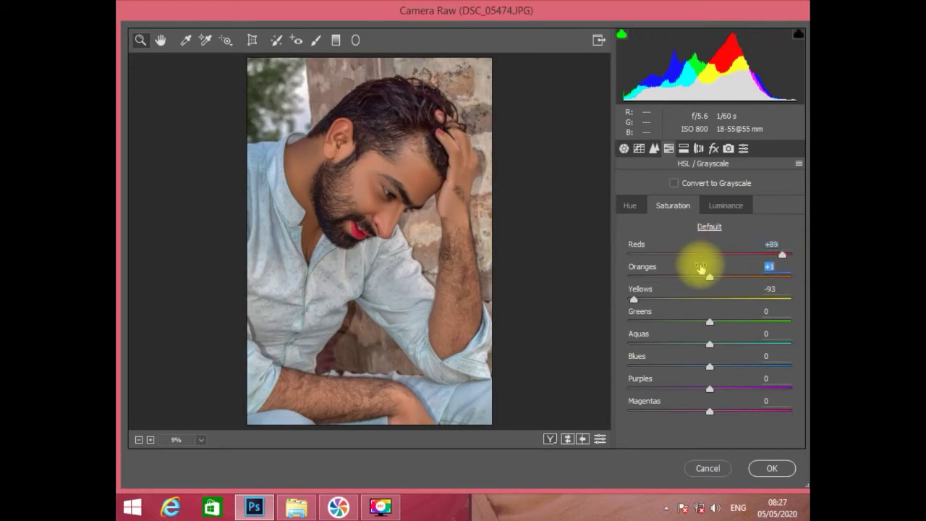
mouse_move(699, 266)
mouse_down()
mouse_move(709, 266)
mouse_move(700, 267)
mouse_up()
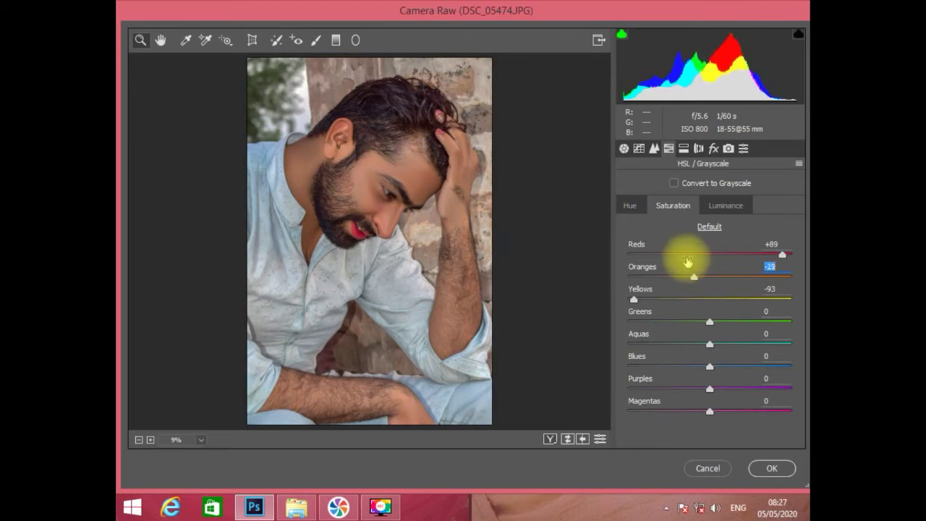
- Adjust the HSL luminance to Oranges +4 and Reds -1
click(723, 206)
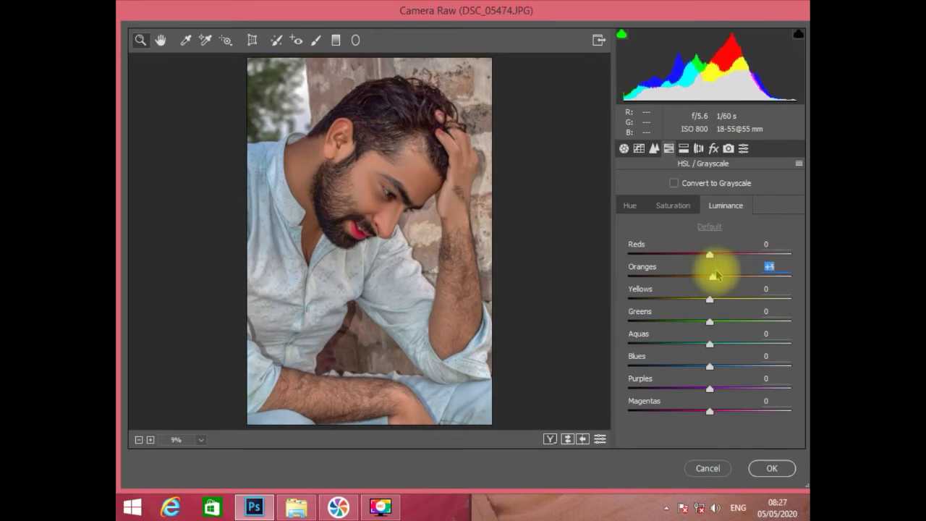
drag(715, 275, 713, 275)
click(709, 255)
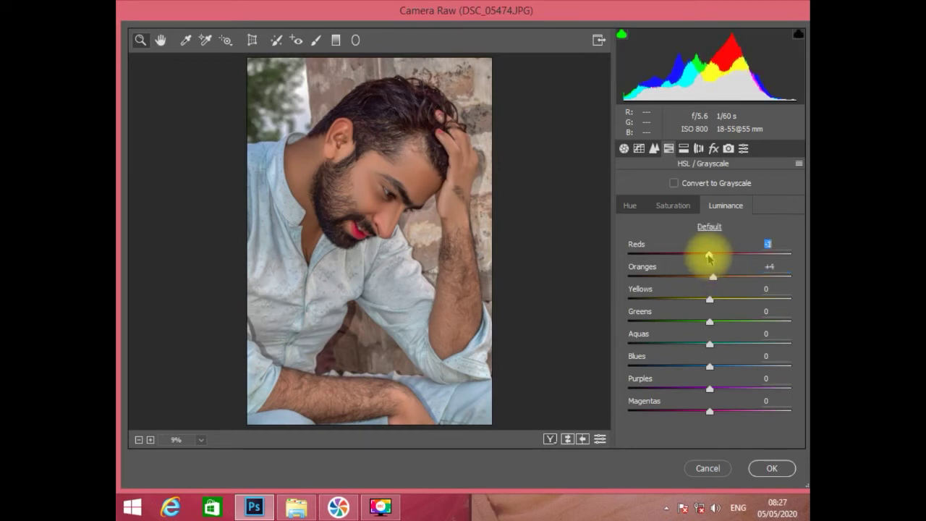
- Adjust the HSL hue to Reds +16 and Oranges -1
click(629, 205)
drag(709, 253, 721, 255)
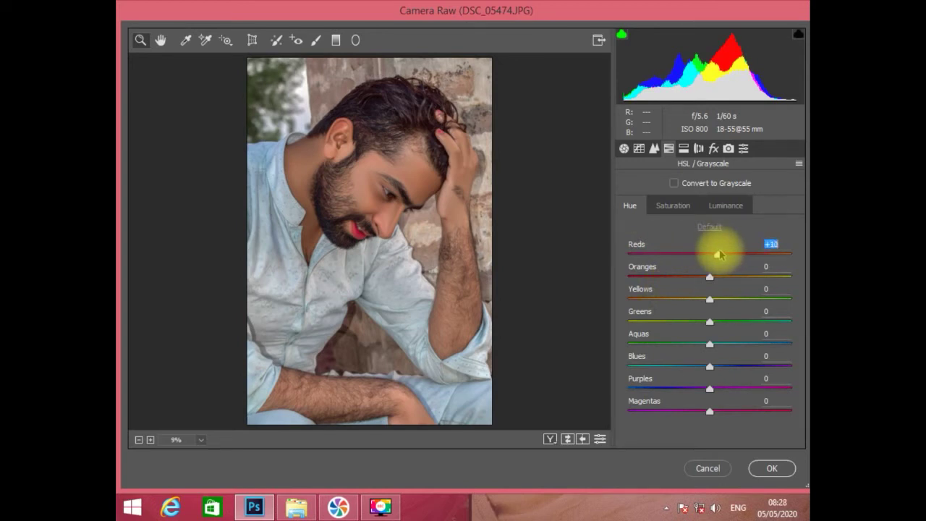
drag(714, 274, 724, 257)
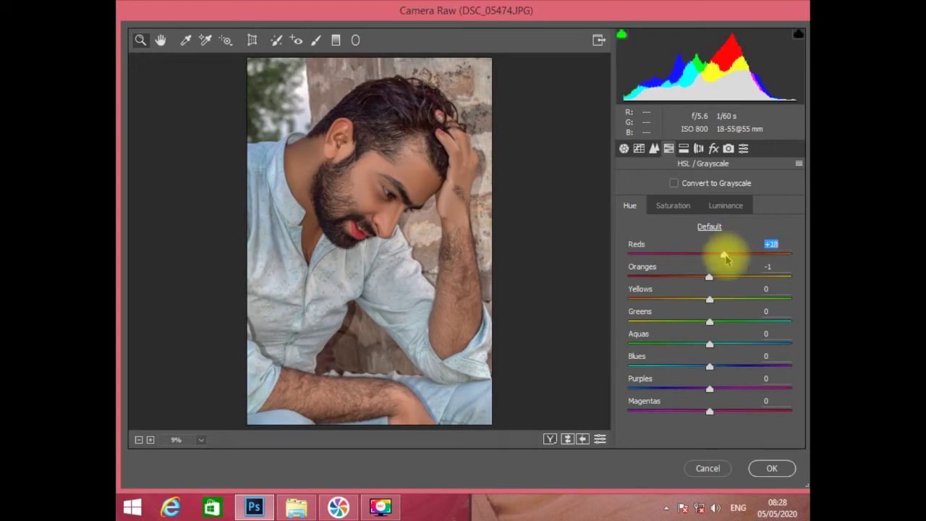
mouse_move(723, 259)
mouse_down()
mouse_move(706, 253)
mouse_move(729, 255)
mouse_up()
click(471, 279)
key(ctrl+0)
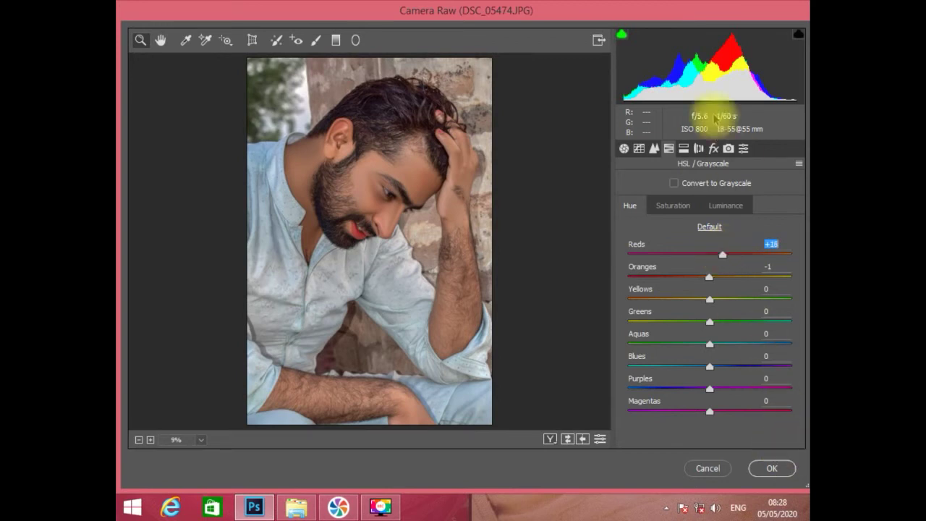
- Add a post-crop vignette with Amount -22, Feather 100 and a lowered Midpoint, and apply the Camera Raw filter
click(714, 148)
drag(707, 370, 704, 390)
drag(706, 439, 767, 439)
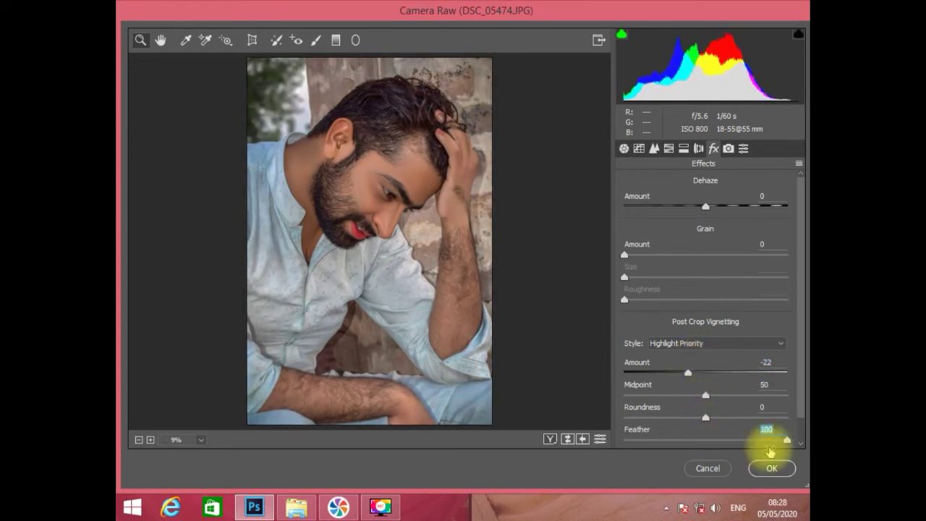
drag(705, 395, 688, 394)
click(772, 468)
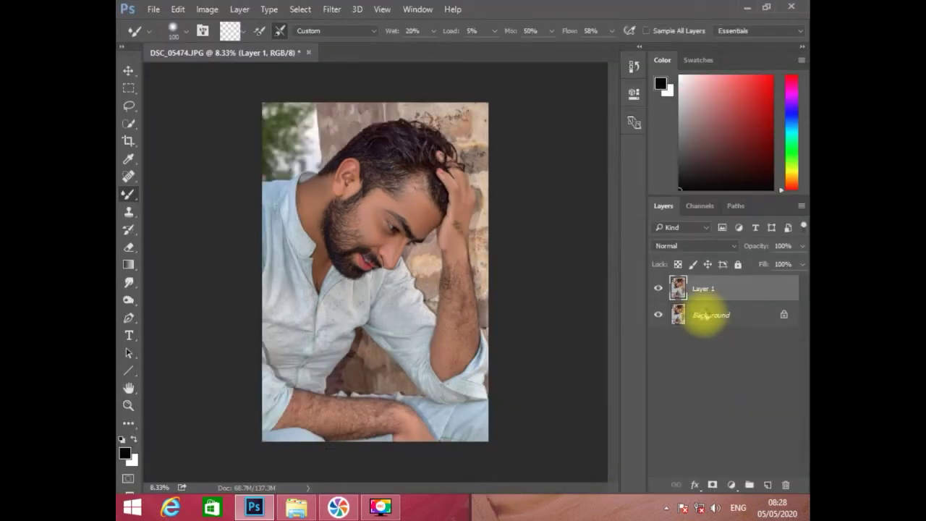
- Toggle the visibility of Layer 1 to compare the color-graded portrait with the original
key(ctrl+0)
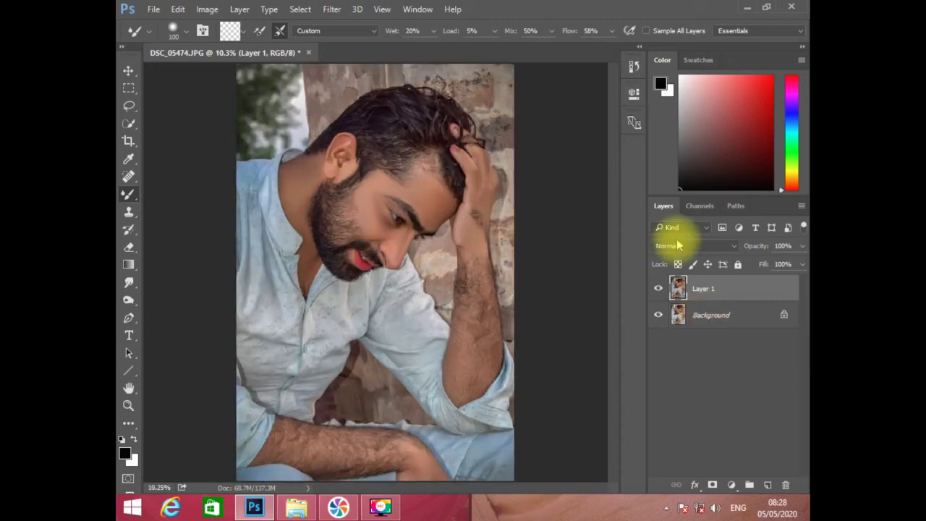
click(658, 289)
key(ctrl+minus)
click(662, 291)
click(661, 291)
click(662, 291)
click(661, 292)
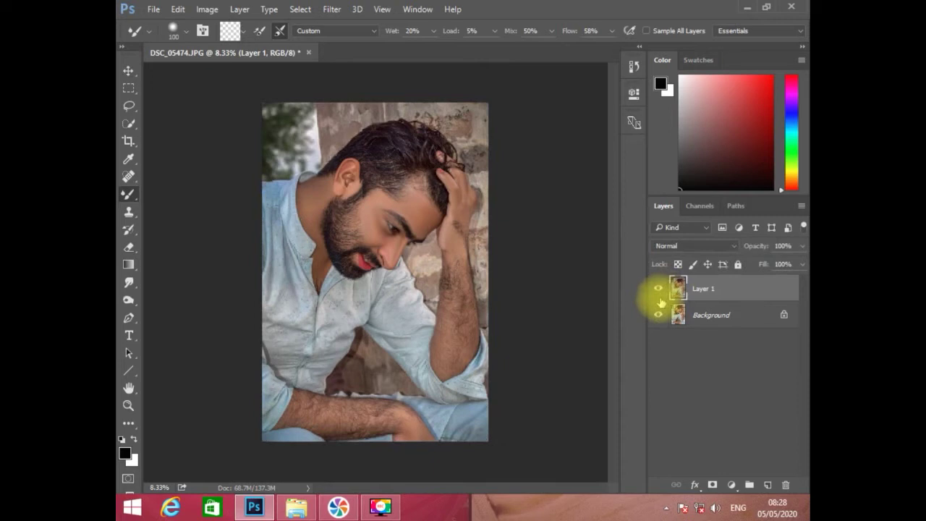
- Open the Liquify filter and reshape the lower beard around the chin with the Forward Warp tool at about 500
key(ctrl+shift+x)
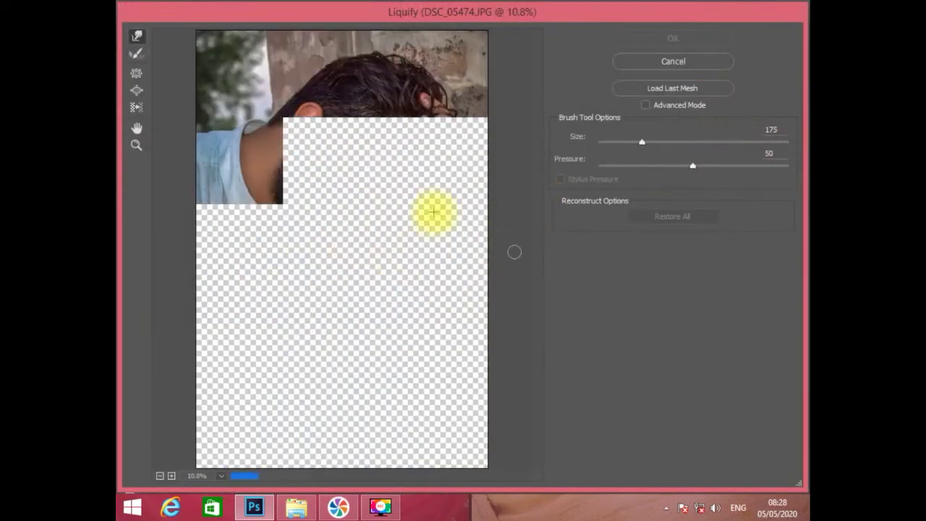
scroll(308, 277, up, 4)
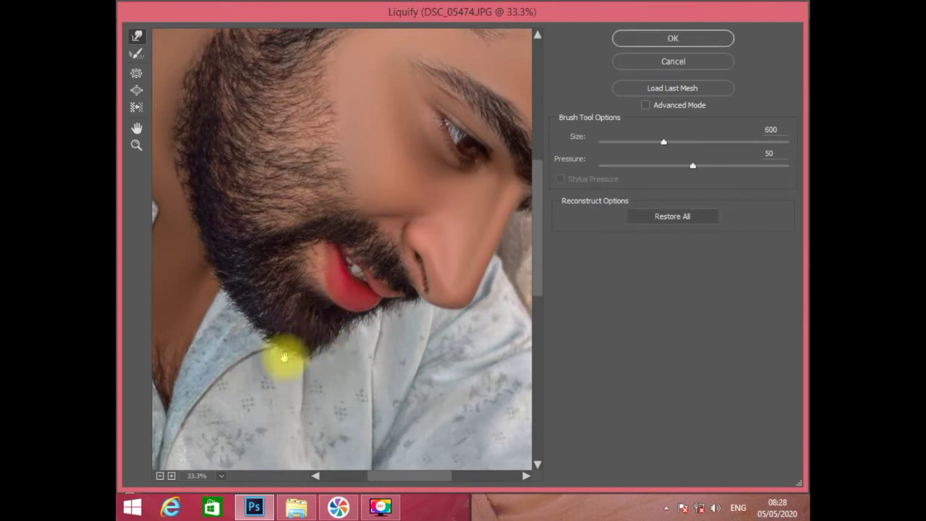
drag(284, 356, 299, 345)
key(bracketleft)
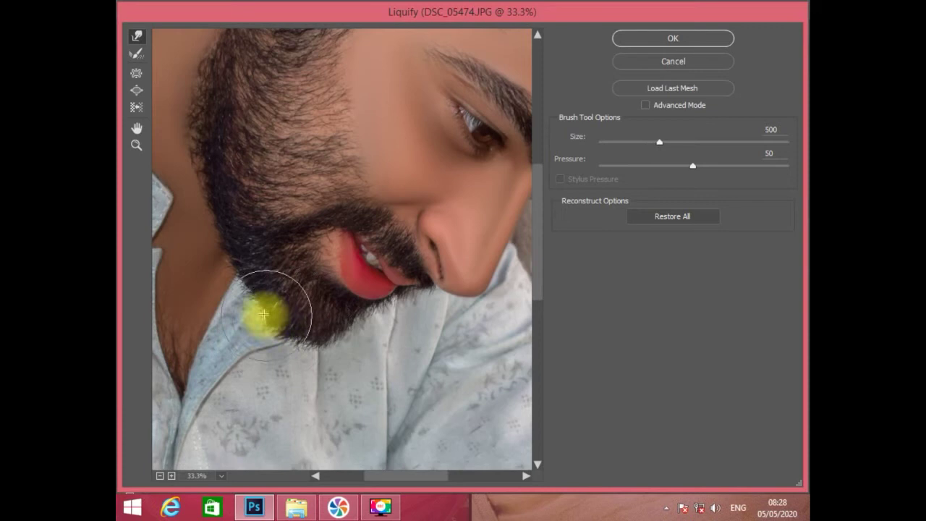
mouse_move(248, 308)
mouse_down()
mouse_move(278, 318)
mouse_move(292, 300)
mouse_move(324, 311)
mouse_move(274, 383)
mouse_up()
key(bracketleft)
key(bracketright)
key(bracketleft)
drag(293, 334, 338, 232)
- Reshape the beard's edge along the neck with the Forward Warp tool enlarged to about 800
key(bracketright)
key(bracketright)
key(bracketleft)
key(ctrl+minus)
key(bracketleft)
key(bracketright)
key(bracketright)
key(bracketright)
key(bracketright)
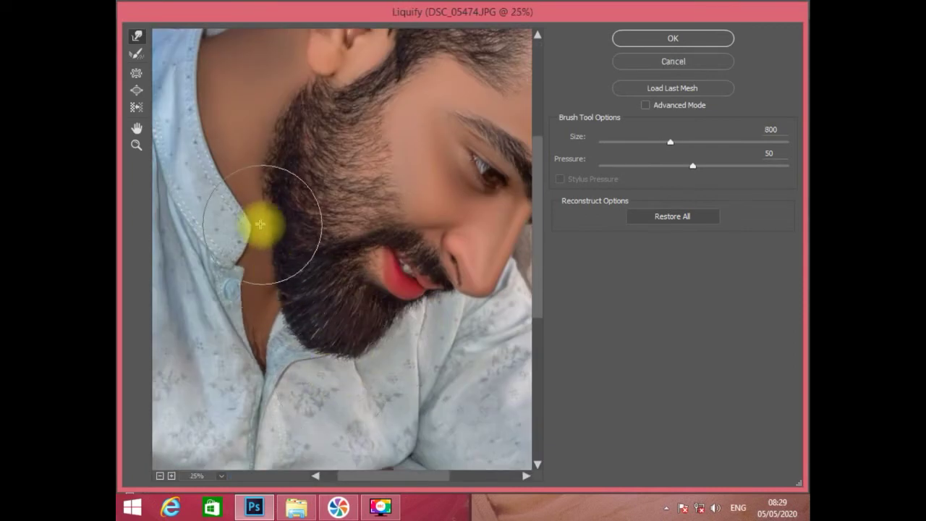
drag(263, 225, 284, 197)
key(bracketleft)
drag(284, 248, 302, 214)
- Reshape the beard's edge along the jaw and chin with a Forward Warp brush smaller than 800
key(bracketleft)
key(bracketleft)
drag(311, 130, 330, 196)
mouse_move(325, 292)
mouse_down()
mouse_move(328, 265)
mouse_move(267, 293)
mouse_move(267, 238)
mouse_move(306, 275)
mouse_up()
- Refine the beard's neck-side edge with the Forward Warp tool, enlarging the brush from about 175
key(bracketright)
key(bracketright)
key(bracketright)
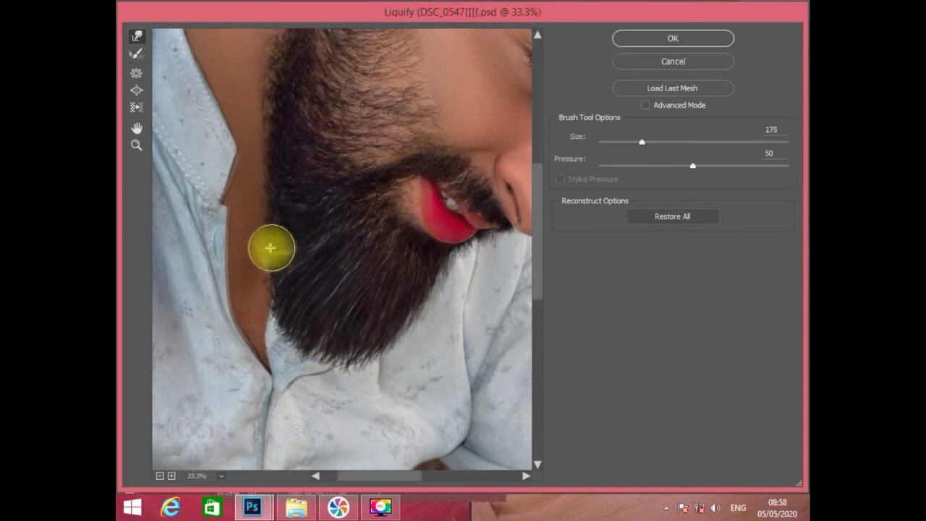
key(bracketright)
drag(270, 248, 274, 271)
key(bracketright)
key(bracketright)
key(bracketleft)
- Reshape the near eyebrow with the Forward Warp tool, varying the brush size between about 150 and 250
key(ctrl+minus)
drag(470, 126, 381, 241)
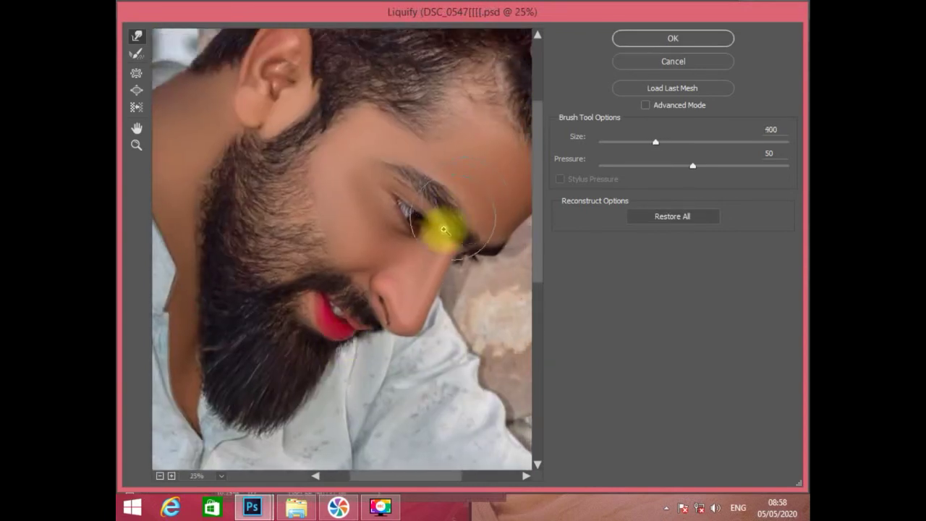
key(ctrl+plus)
drag(442, 227, 319, 281)
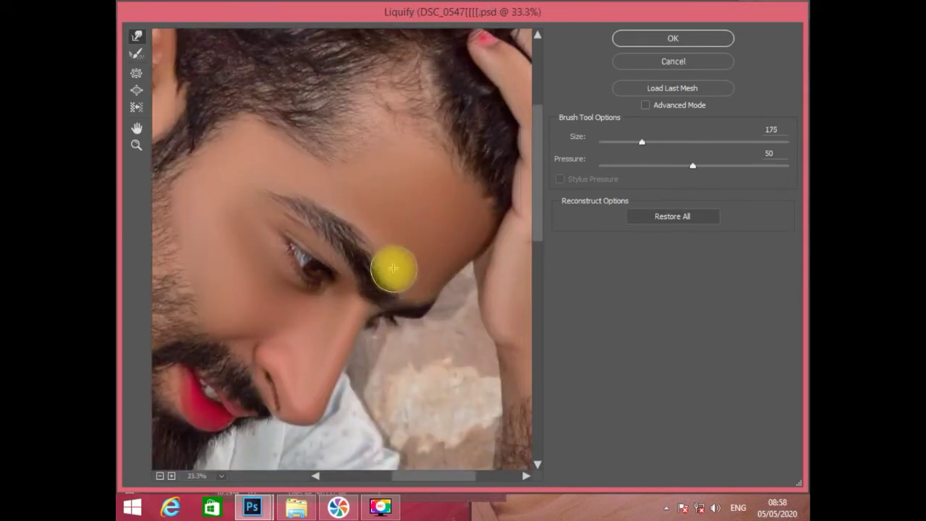
key(bracketright)
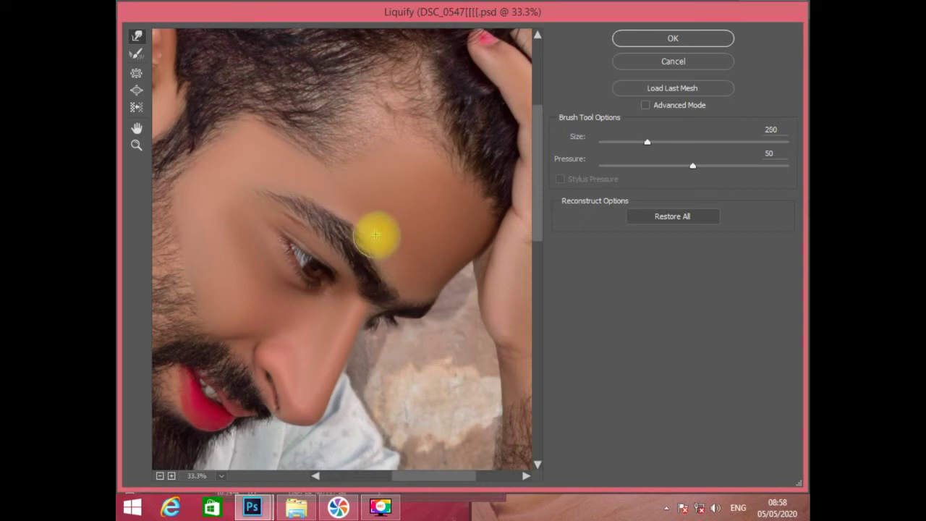
key(bracketright)
key(bracketright)
key(bracketleft)
key(bracketleft)
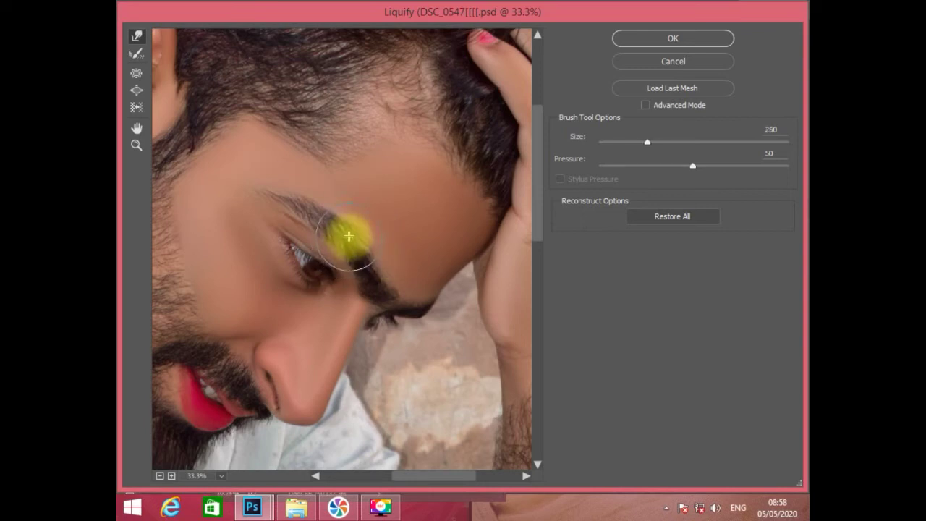
key(bracketleft)
key(bracketleft)
key(bracketleft)
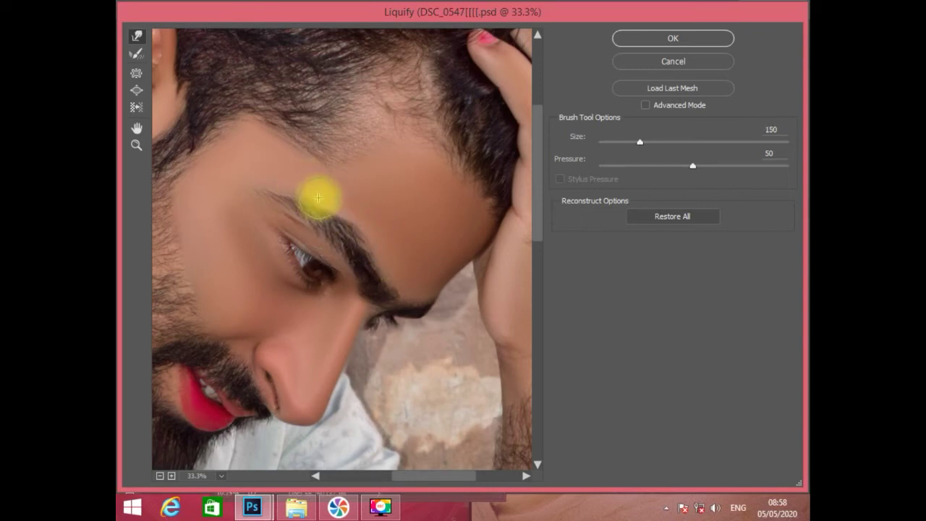
- Check the whole portrait in the Liquify preview and apply the filter
key(bracketright)
key(ctrl+minus)
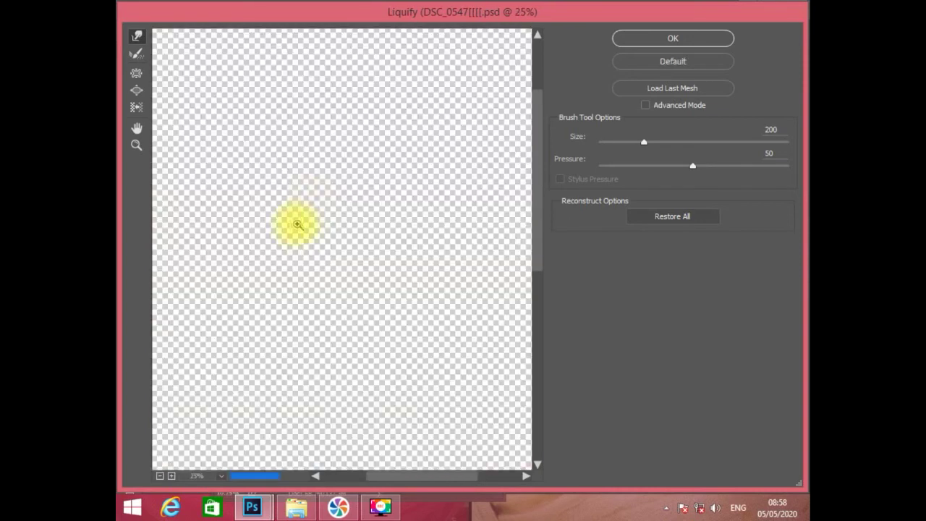
key(ctrl+minus)
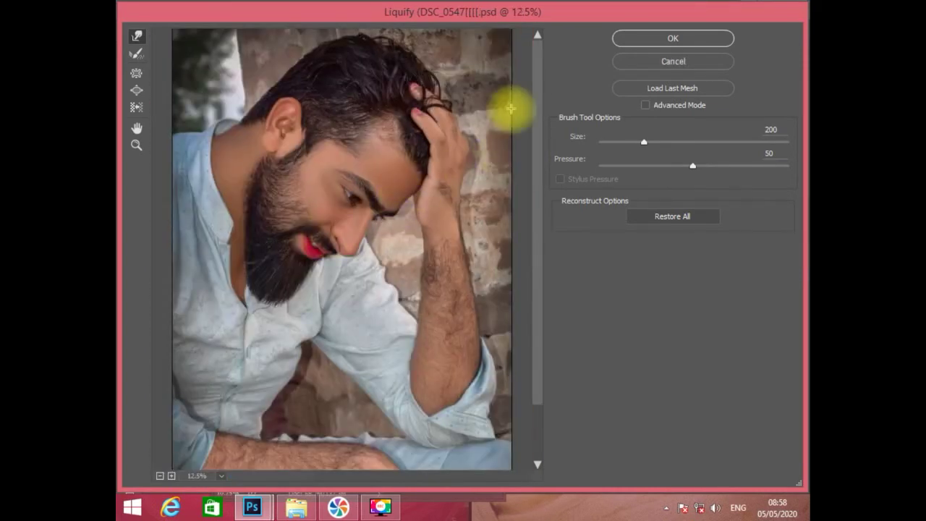
click(639, 38)
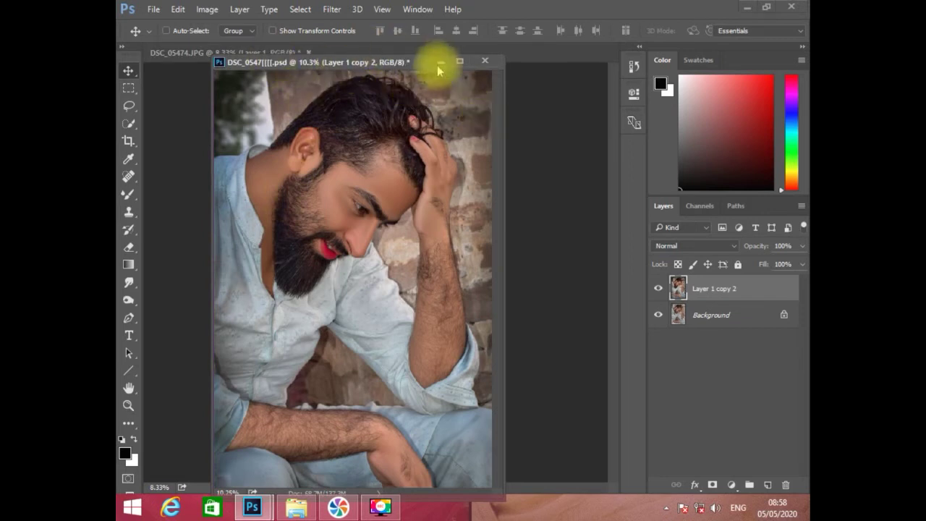
- Dock the floating DSC_0547[[[[.psd document as a tab and compare it with DSC_05474.JPG
drag(323, 61, 354, 61)
drag(425, 68, 445, 59)
click(262, 53)
click(331, 55)
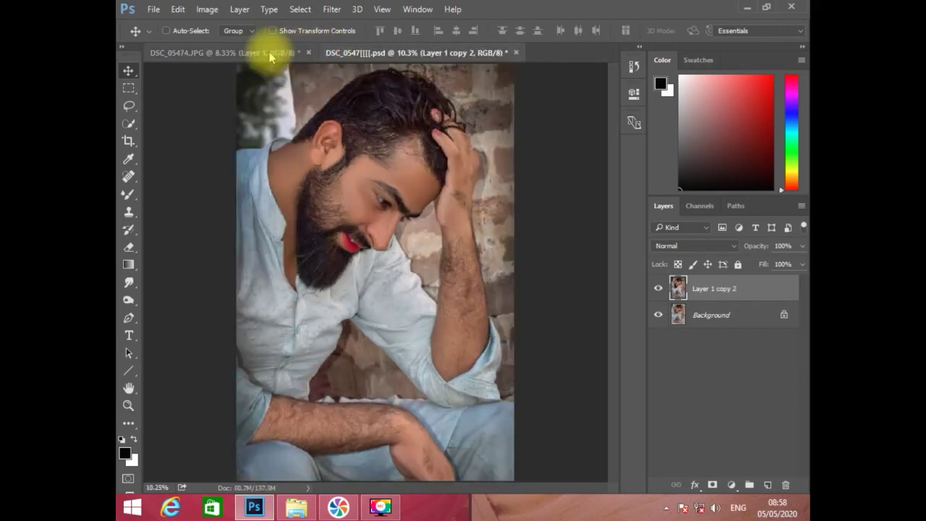
click(271, 58)
click(347, 52)
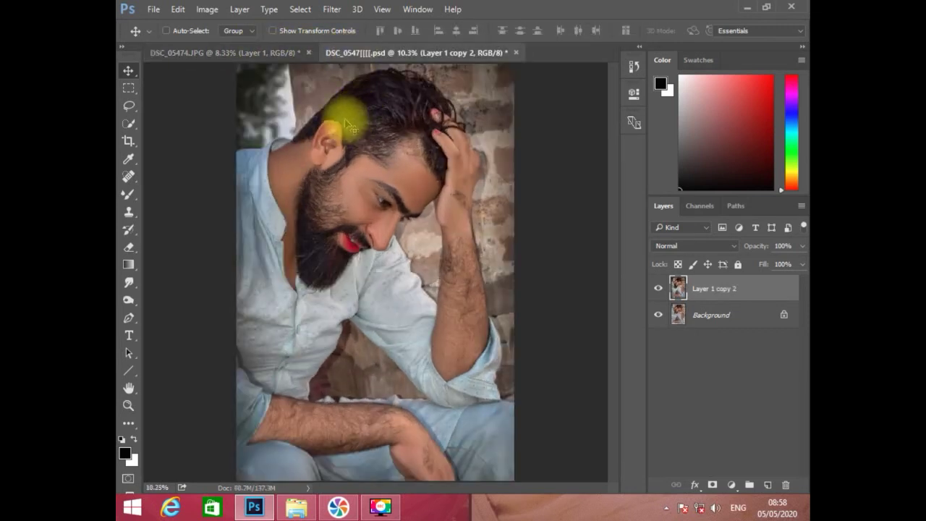
- Open the Camera Raw filter and set Whites to +10, Blacks to -5, Clarity to +7 and Vibrance to +100
key(ctrl+shift+a)
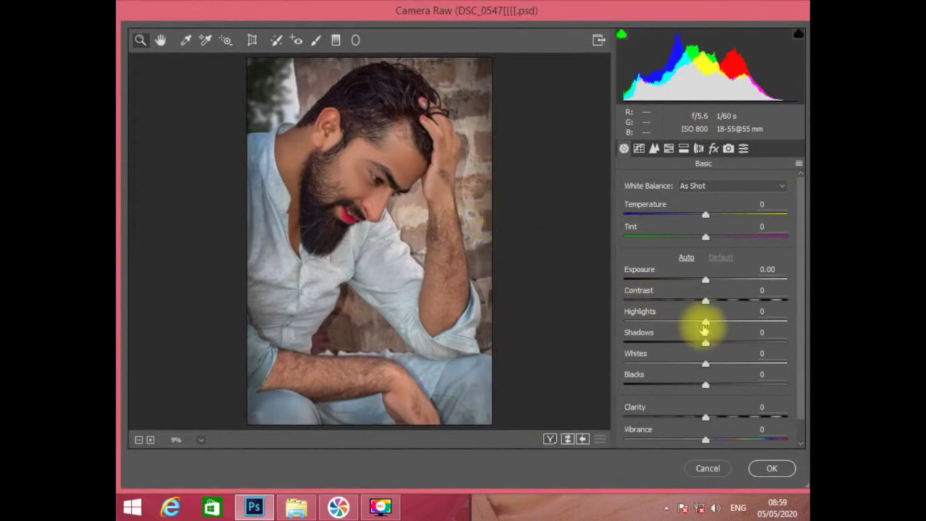
drag(706, 324, 633, 323)
key(ctrl+z)
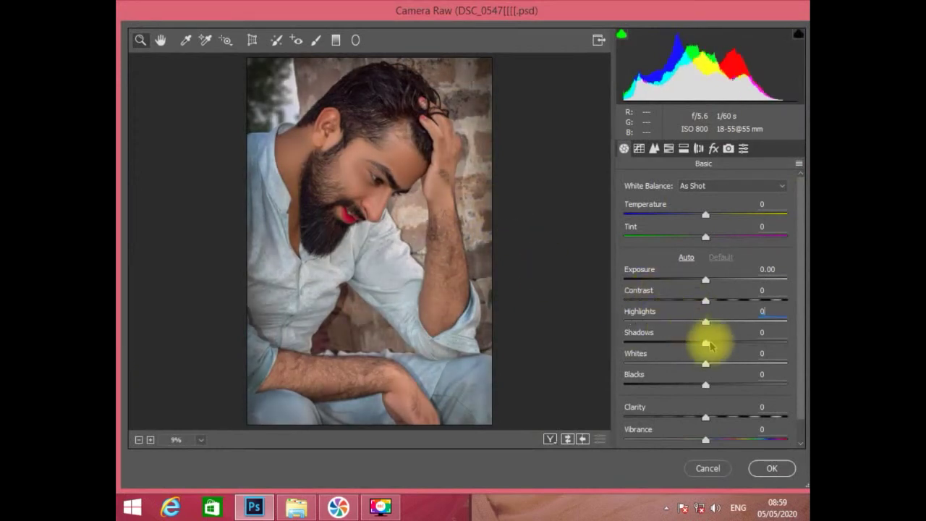
drag(706, 365, 712, 366)
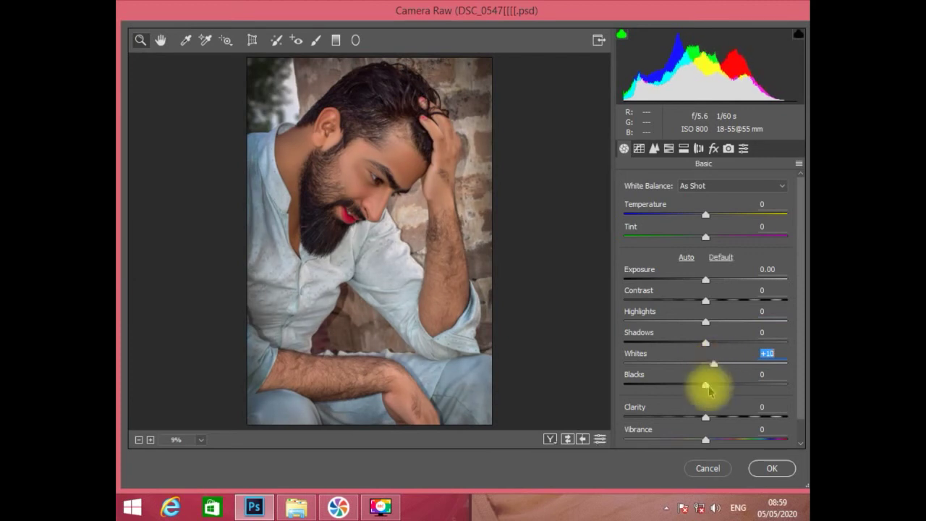
drag(704, 385, 701, 385)
drag(705, 417, 788, 432)
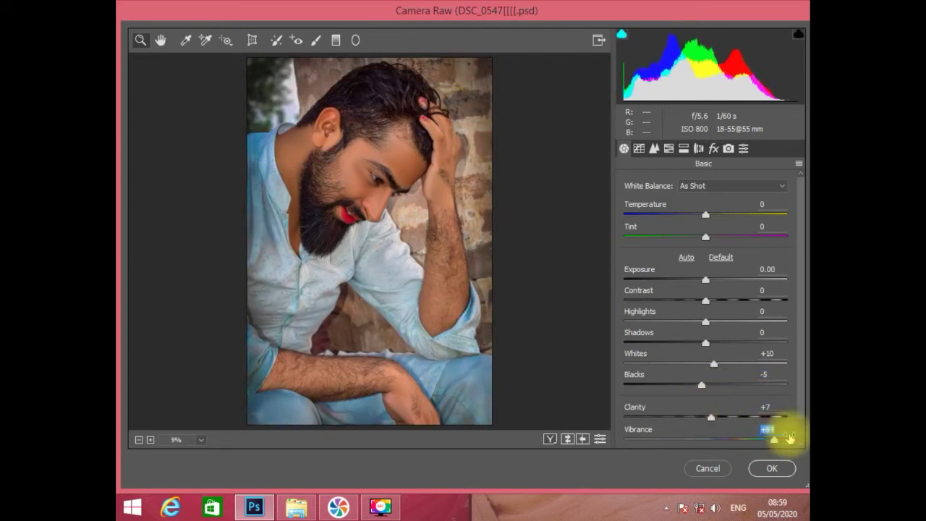
drag(767, 437, 790, 437)
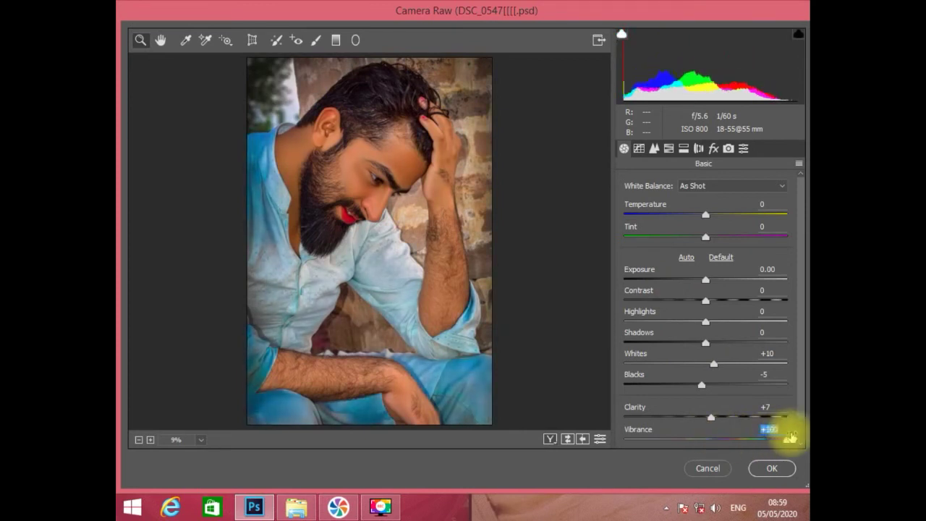
- Set the HSL saturation of Yellows, Greens, Aquas and Blues to -100, Reds to +5 and Oranges to -22
click(668, 148)
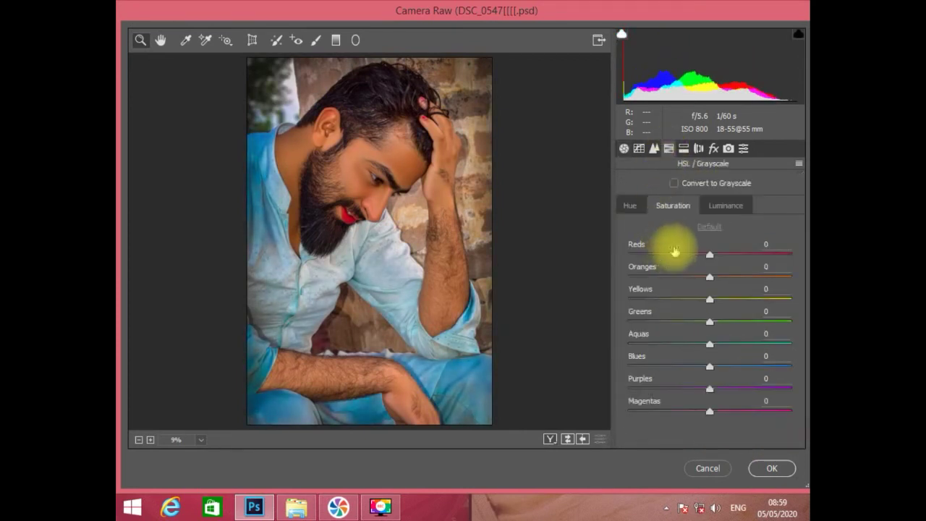
drag(707, 298, 584, 289)
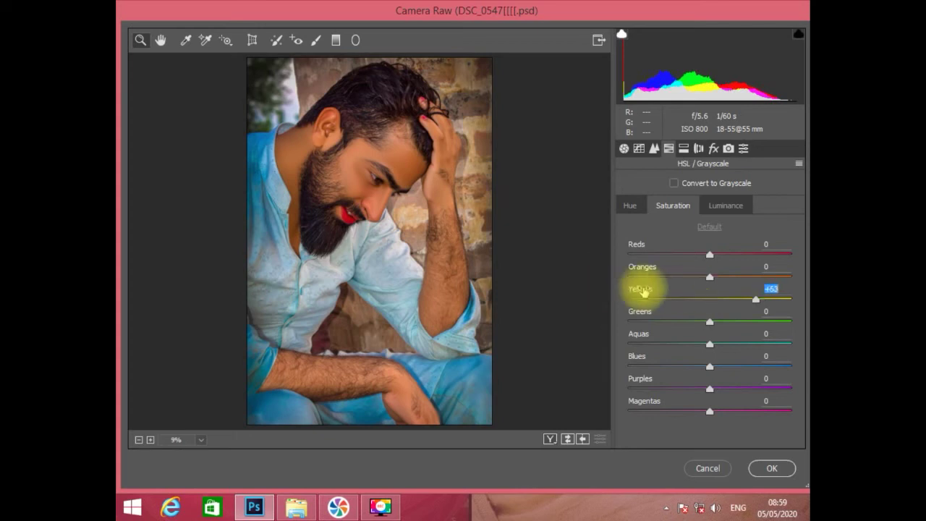
drag(707, 321, 572, 316)
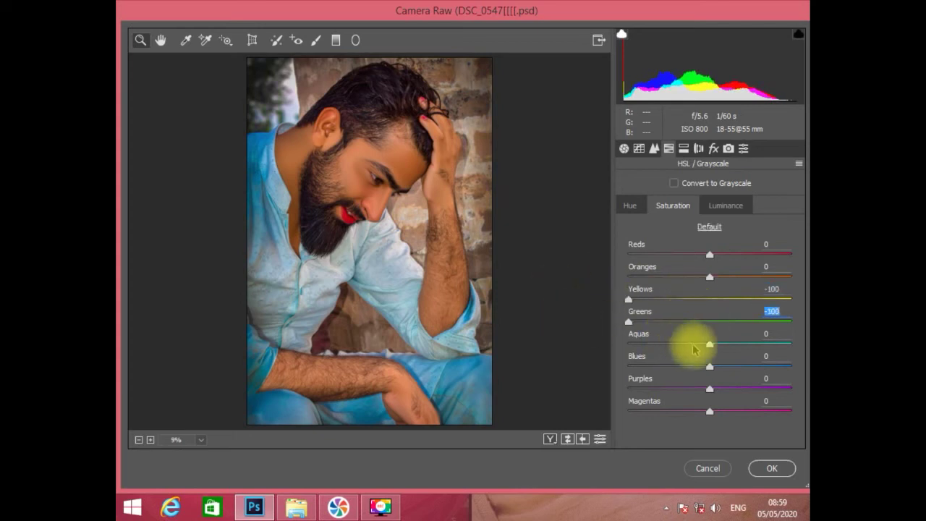
drag(709, 344, 551, 338)
drag(709, 366, 535, 362)
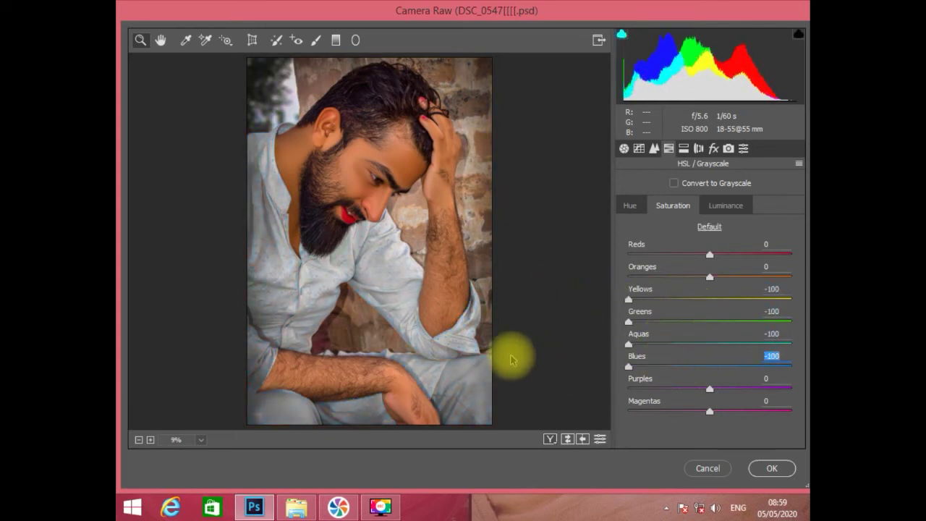
mouse_move(710, 278)
mouse_down()
mouse_move(725, 278)
mouse_move(711, 265)
mouse_up()
drag(711, 255, 703, 281)
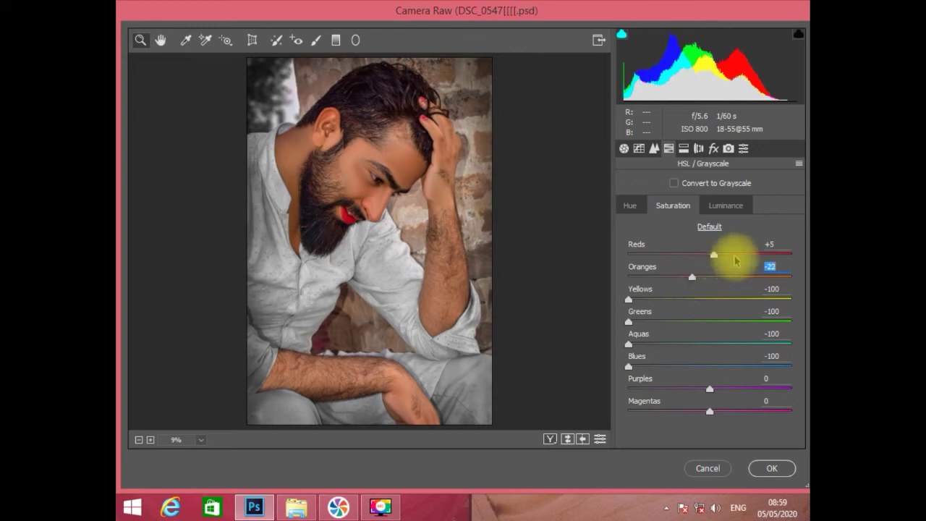
- Set the Oranges luminance to +6 and lower the Oranges saturation to -35
click(723, 204)
drag(709, 272, 715, 280)
double_click(718, 280)
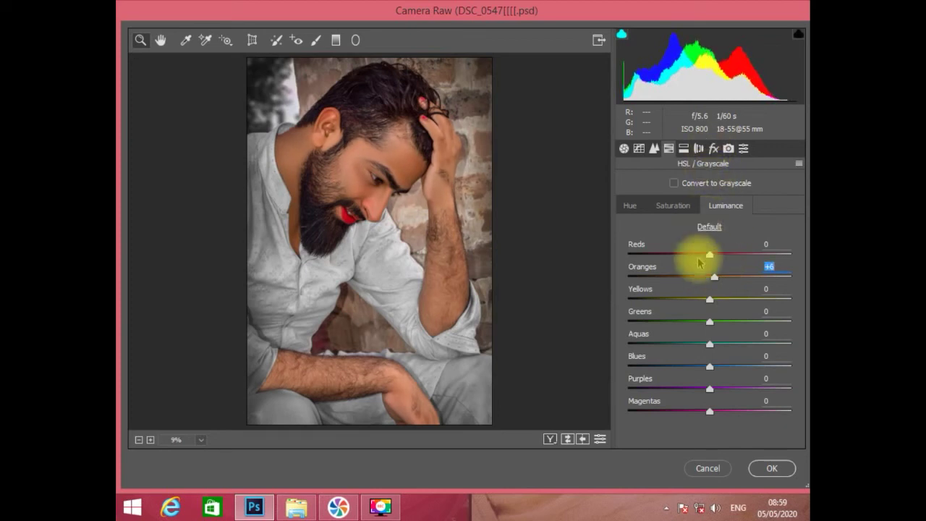
click(673, 206)
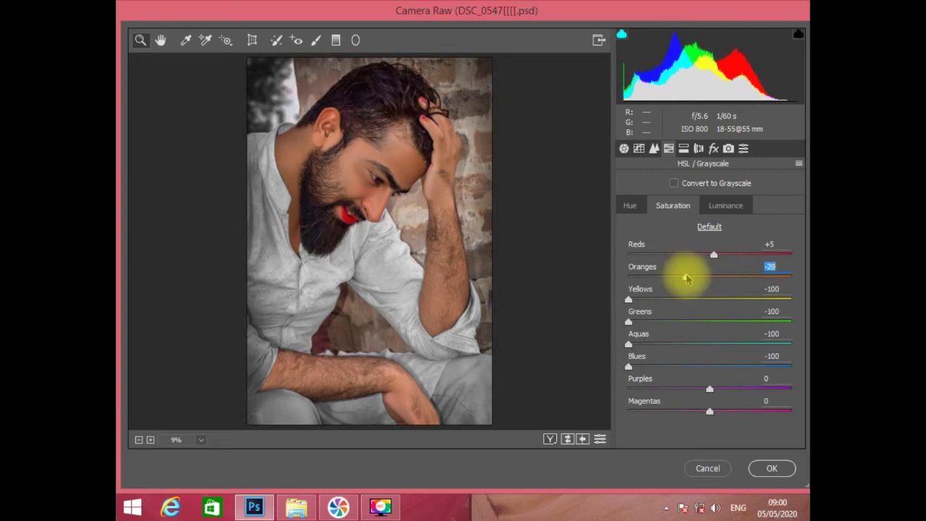
drag(685, 279, 682, 279)
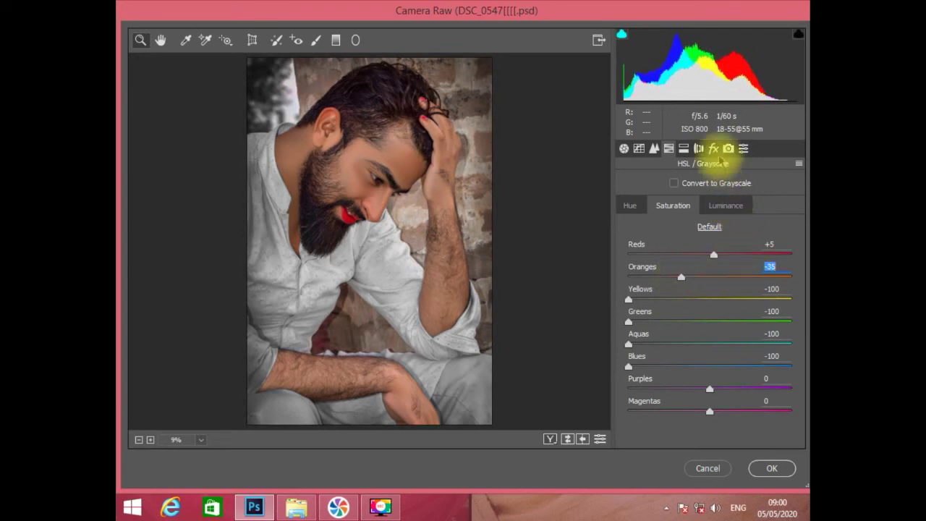
- In Camera Calibration, set Blue Primary Hue to +5 and Saturation to +3, and adjust the Green and Red Primary sliders
click(728, 148)
drag(710, 395, 714, 419)
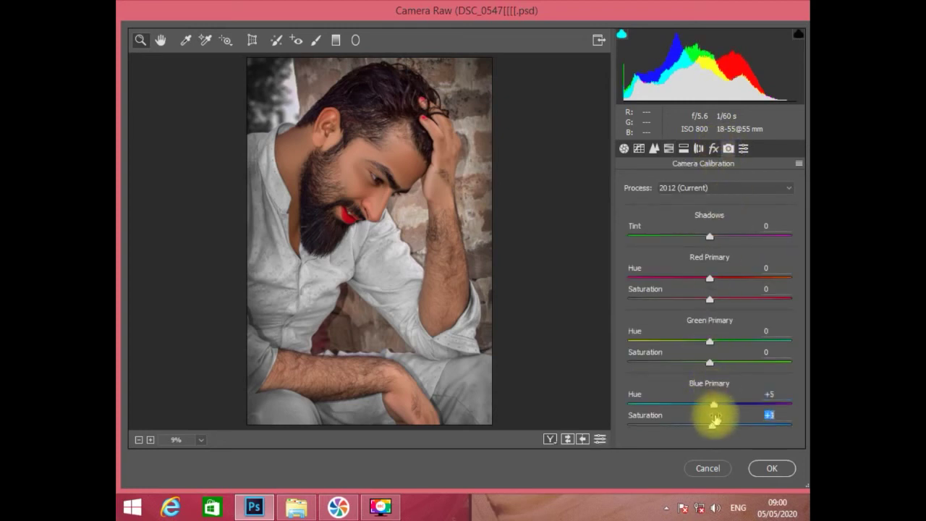
drag(710, 341, 714, 362)
drag(707, 278, 703, 299)
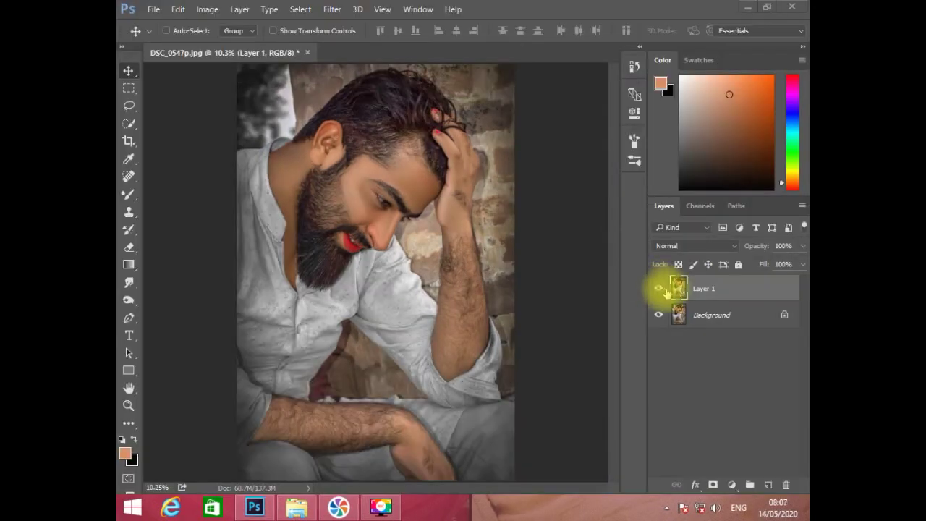
- Add a Color Lookup adjustment layer and try its 3D LUTs through Ash-Vir-Dhiean.CUBE to Ash-Vir-mulan.CUBE
click(731, 485)
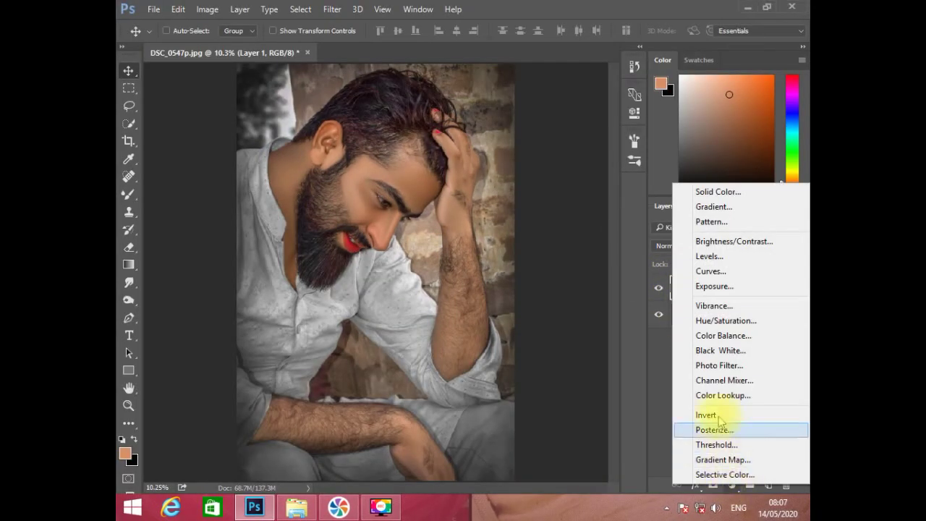
click(722, 395)
click(553, 132)
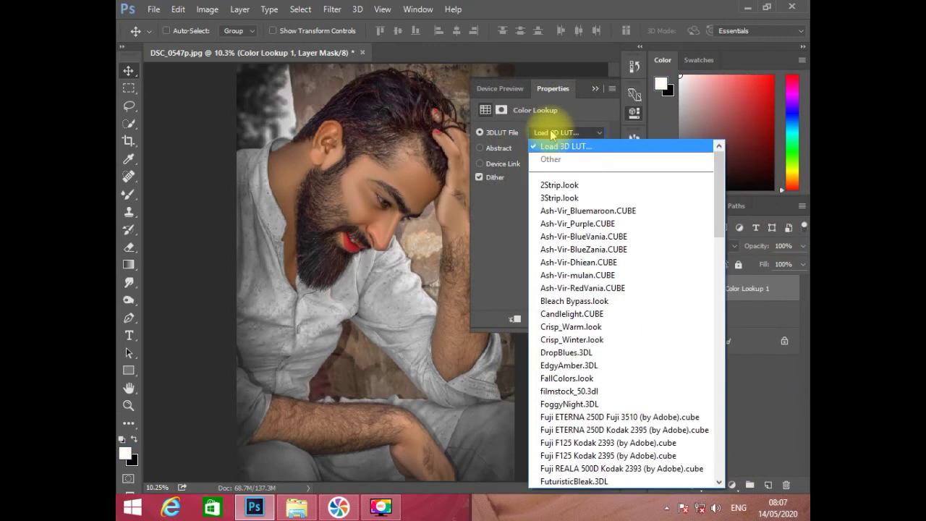
click(564, 201)
key(Down)
key(Down)
key(Down)
key(Down)
key(Down)
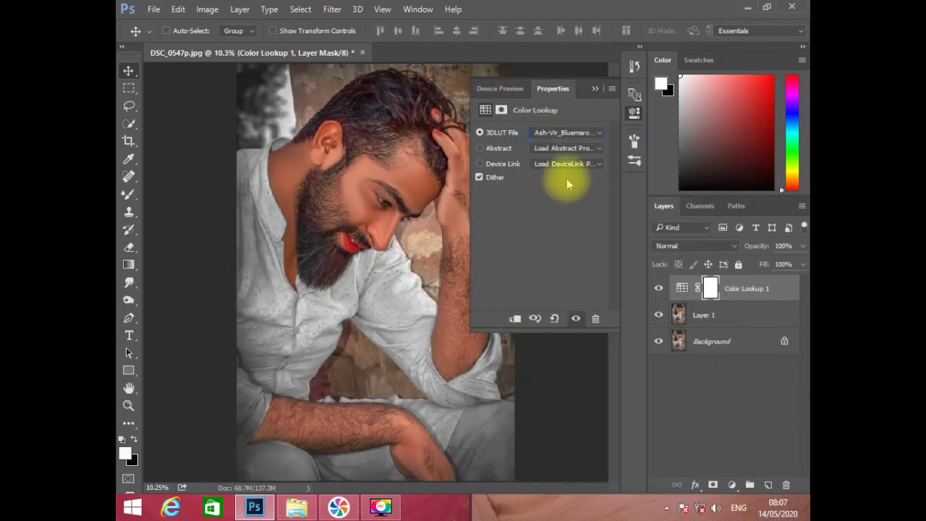
key(Down)
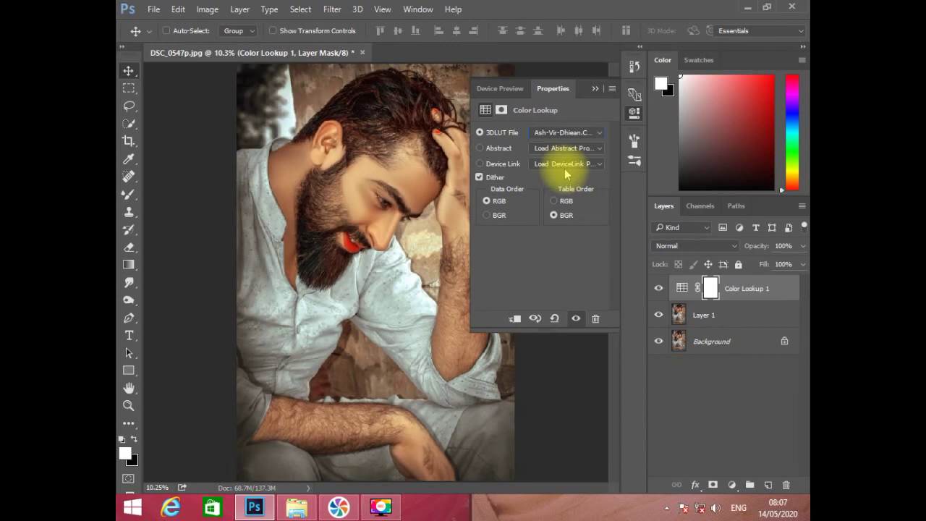
key(Down)
- Try the hajji (26).cube LUT, choose ps-02.CUBE for the Color Lookup layer, and merge that layer down into Layer 1
click(571, 133)
scroll(610, 272, down, 7)
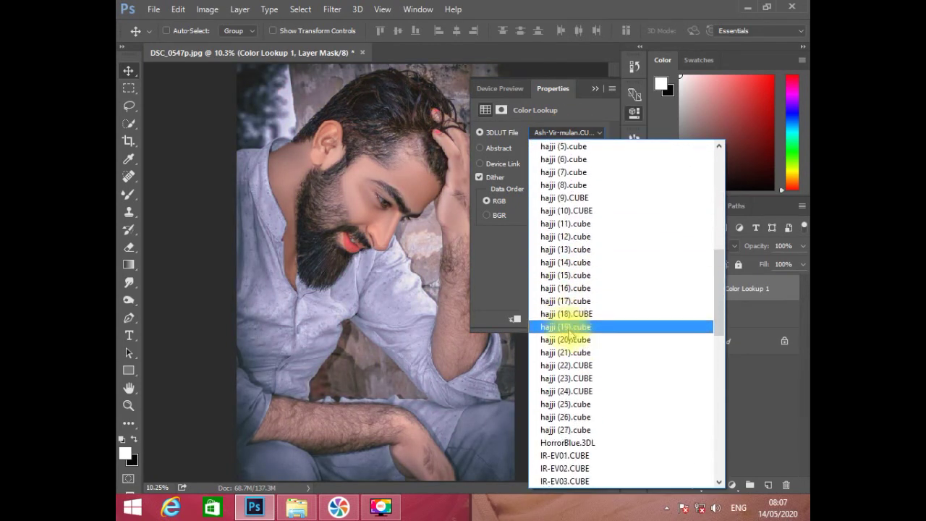
scroll(571, 329, down, 1)
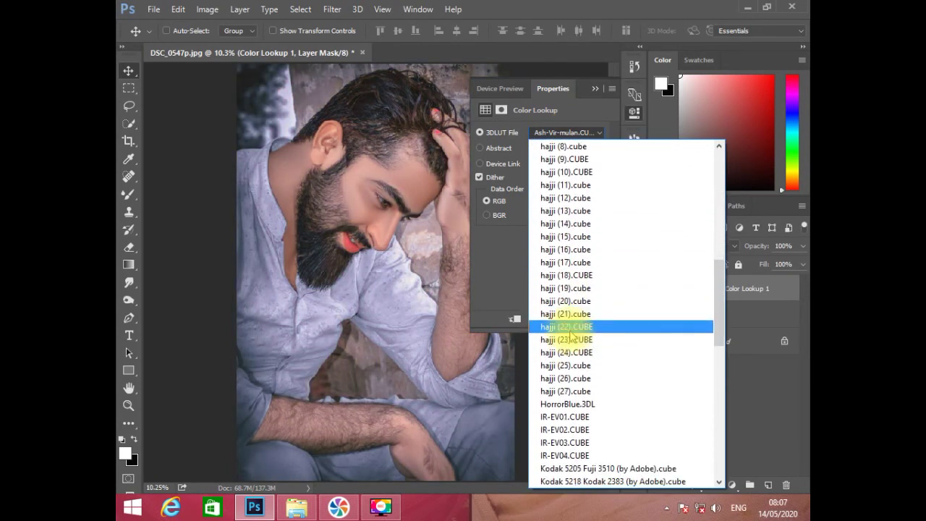
click(573, 134)
scroll(609, 314, down, 2)
scroll(609, 318, down, 2)
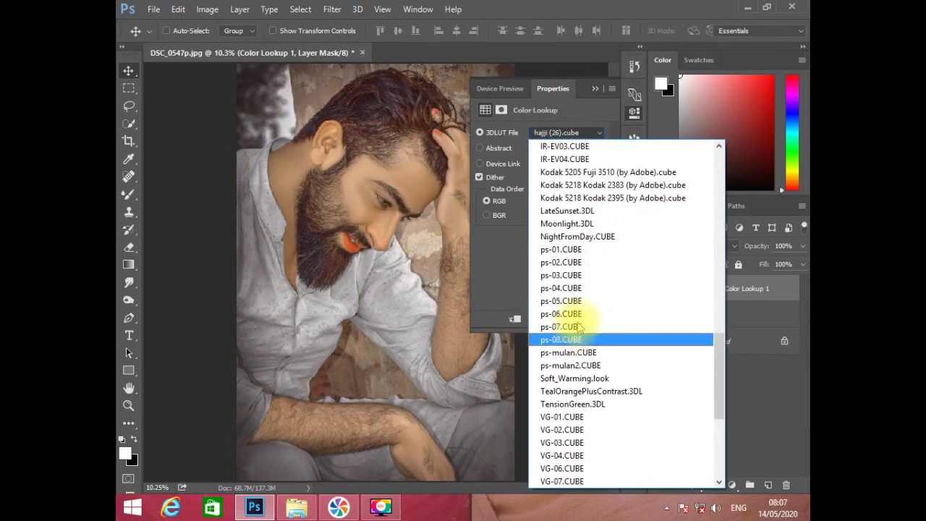
click(564, 327)
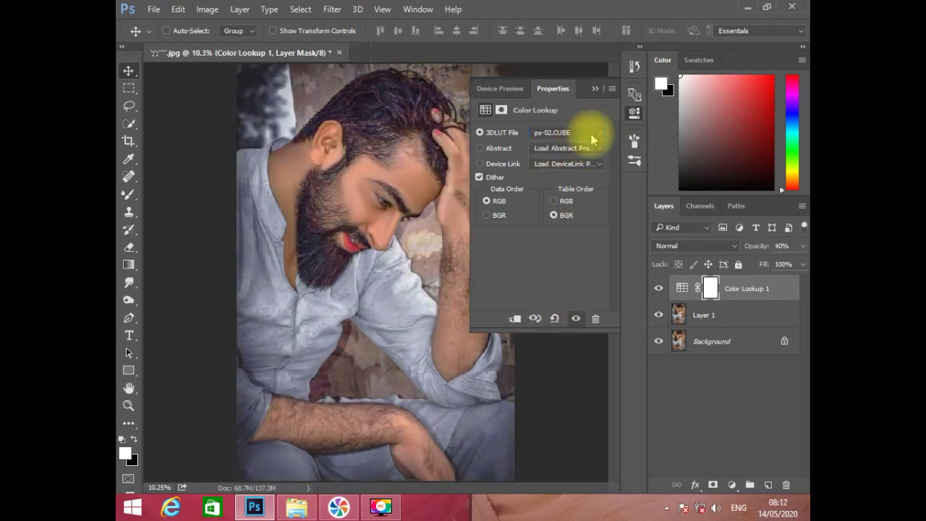
click(591, 133)
click(590, 139)
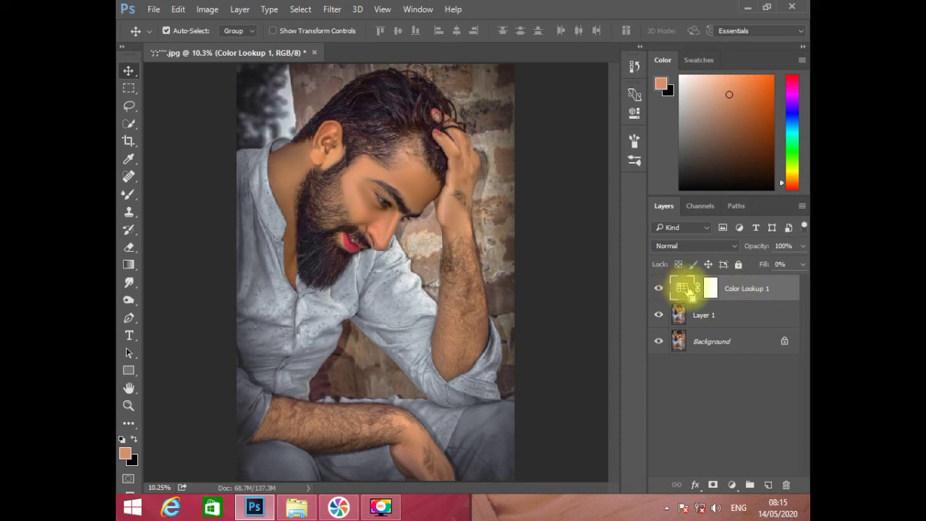
key(ctrl+e)
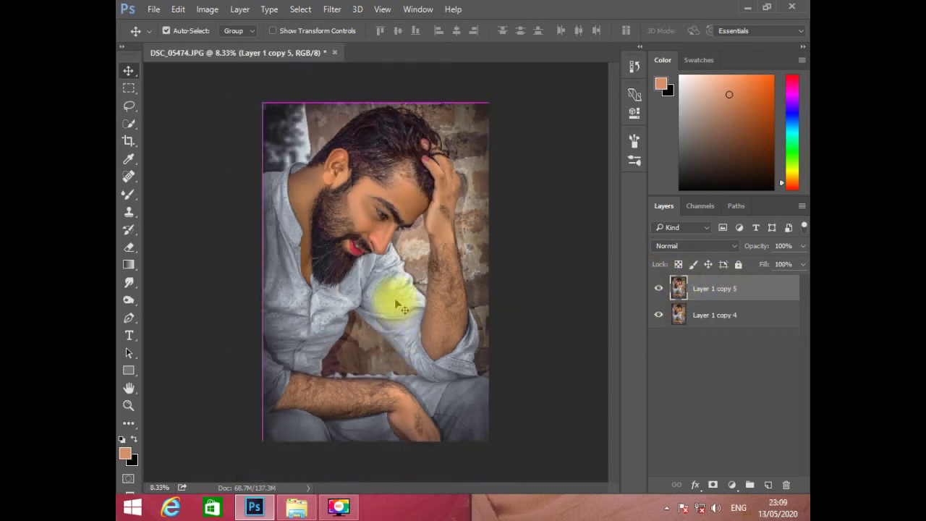
- Examine the face, beard and arm of the finished portrait at several magnifications
key(ctrl+plus)
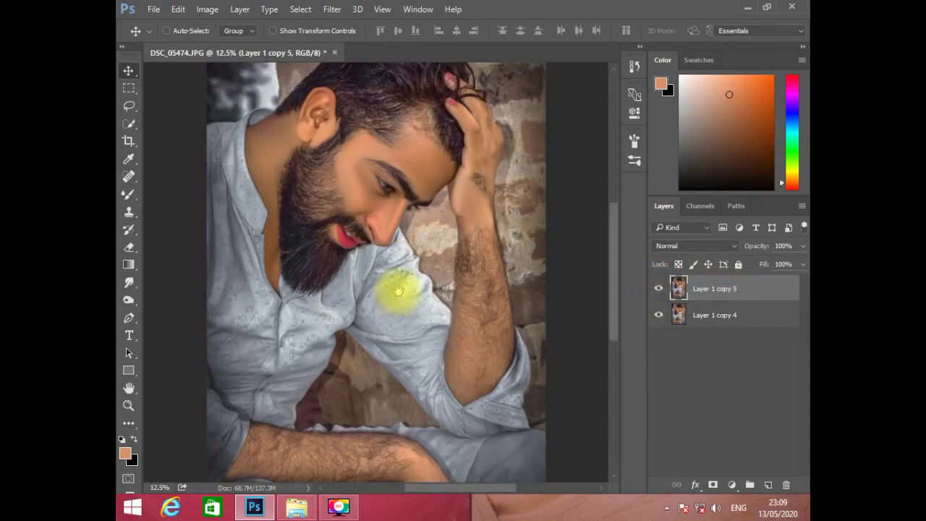
key(ctrl+plus)
drag(411, 253, 422, 352)
key(ctrl+plus)
key(ctrl+minus)
key(ctrl+minus)
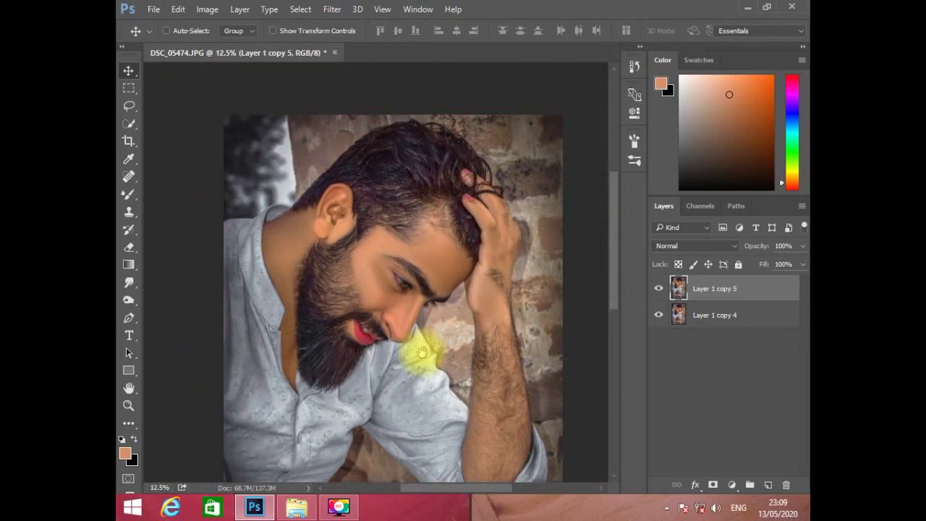
key(ctrl+minus)
key(ctrl+plus)
mouse_move(426, 335)
mouse_down()
mouse_move(428, 346)
mouse_move(436, 340)
mouse_up()
key(ctrl+plus)
key(ctrl+minus)
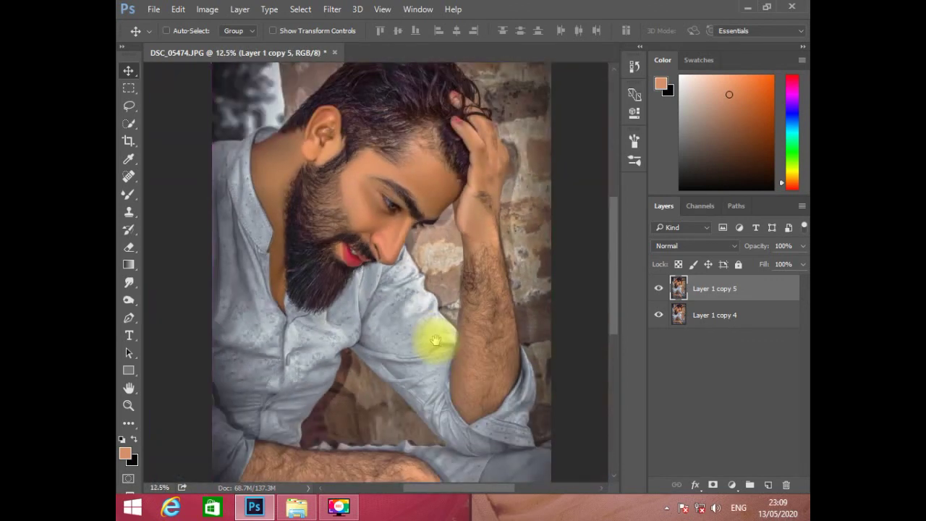